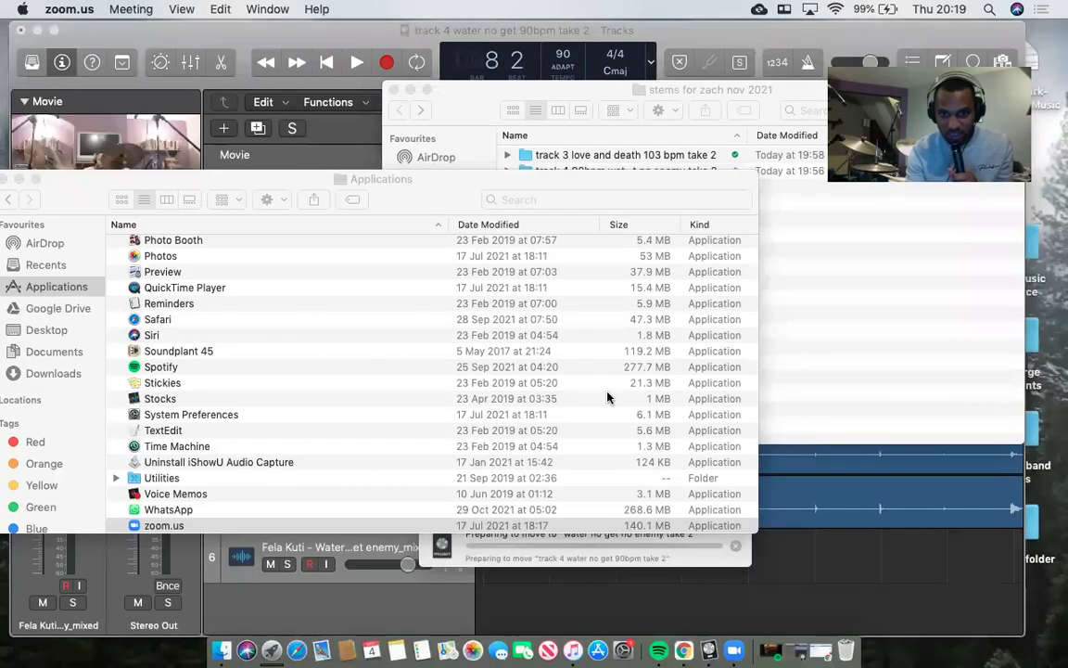
Step: Minimize the Applications window, the file-move progress window and the stems folder window
{"action": "left_click", "coordinate": [264, 280]}
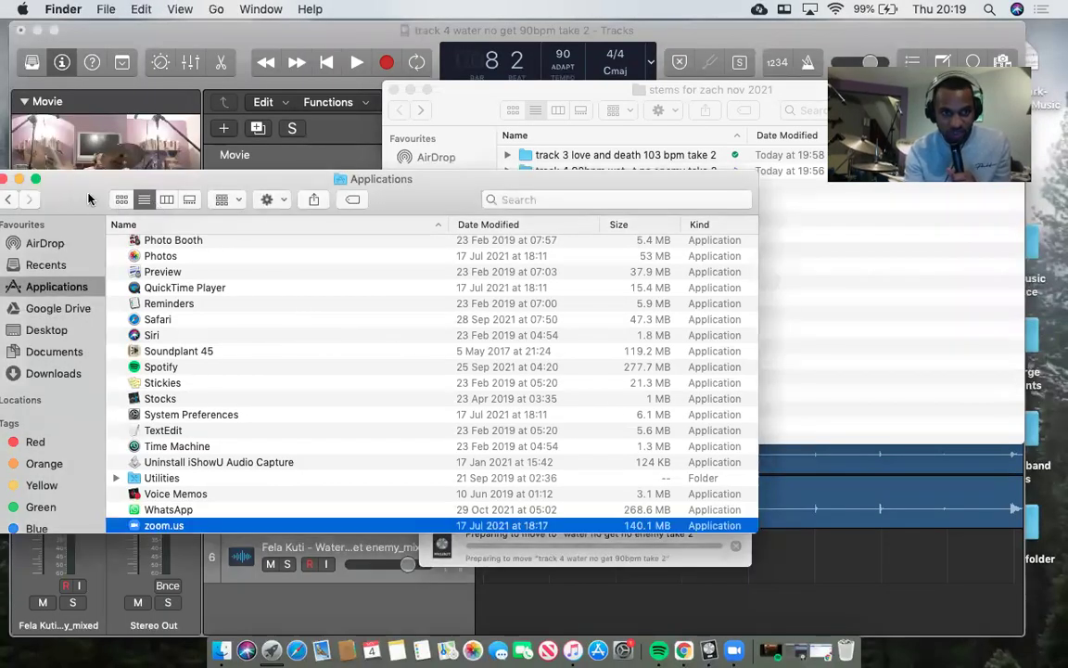
{"action": "left_click_drag", "start_coordinate": [89, 199], "coordinate": [84, 198]}
{"action": "left_click", "coordinate": [34, 180]}
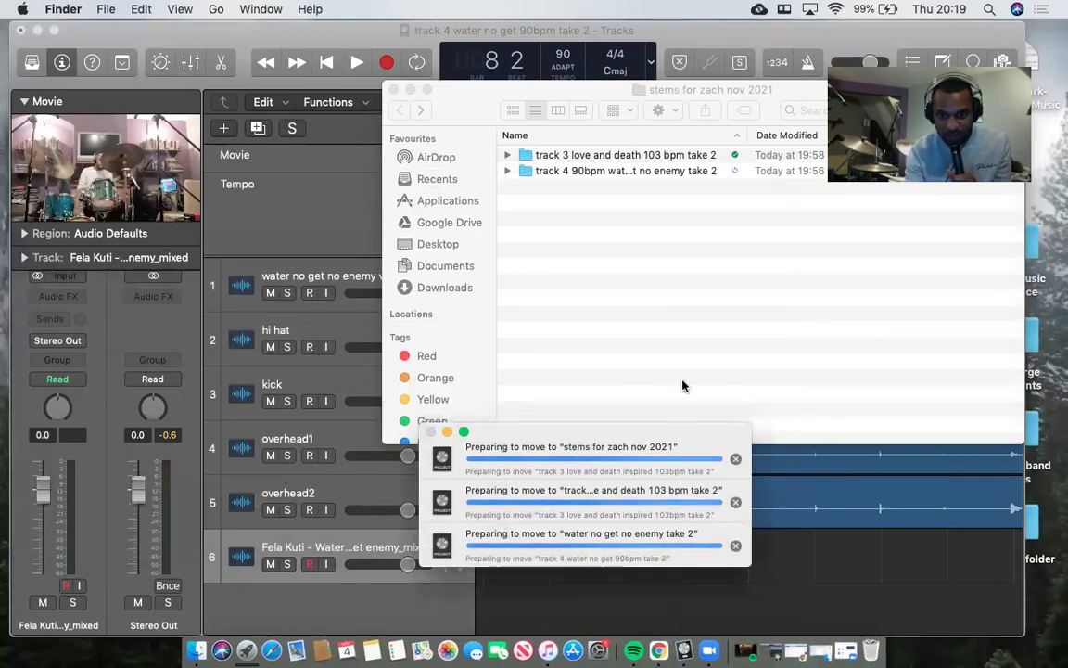
{"action": "left_click", "coordinate": [447, 432]}
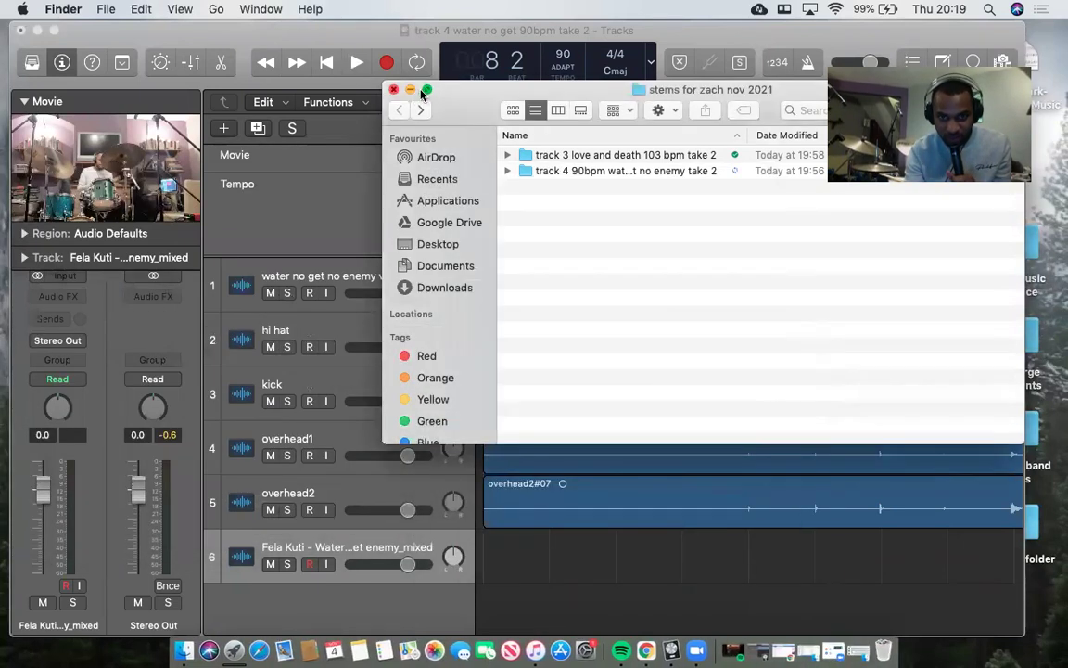
{"action": "left_click", "coordinate": [410, 89]}
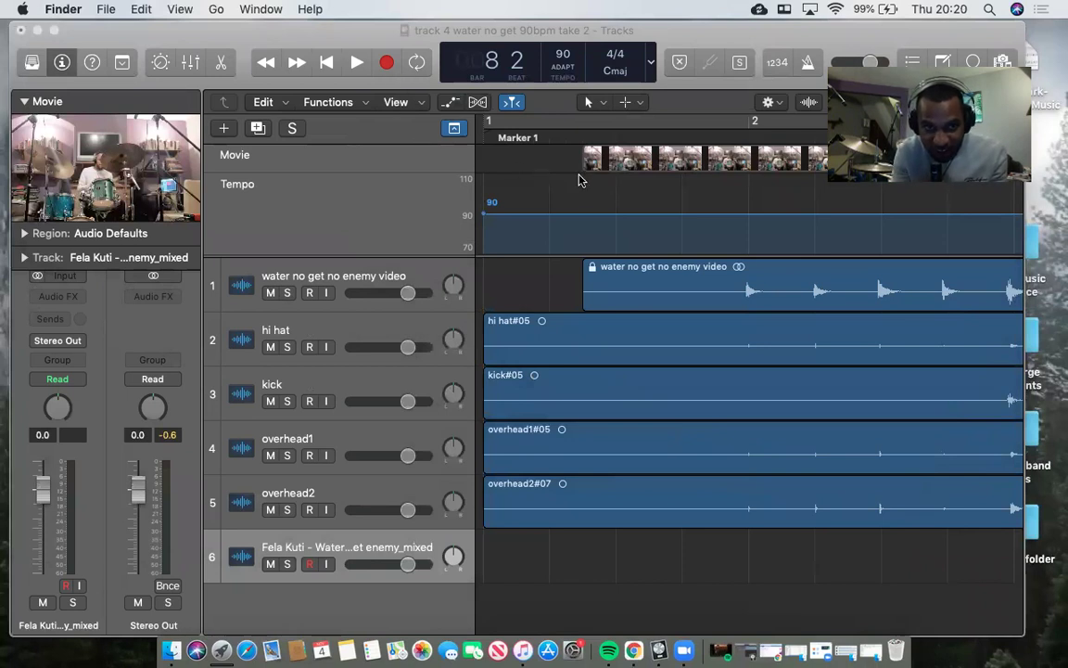
Step: Hide Logic, open a Finder window showing Downloads, then bring the Logic project back
{"action": "left_click", "coordinate": [37, 32]}
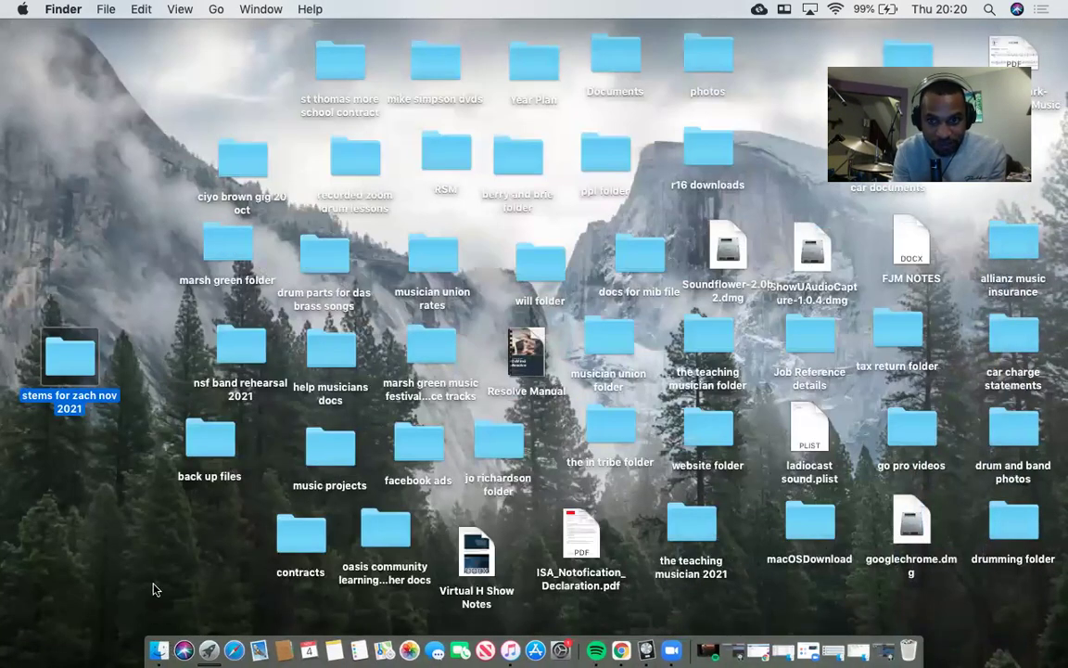
{"action": "left_click", "coordinate": [158, 649]}
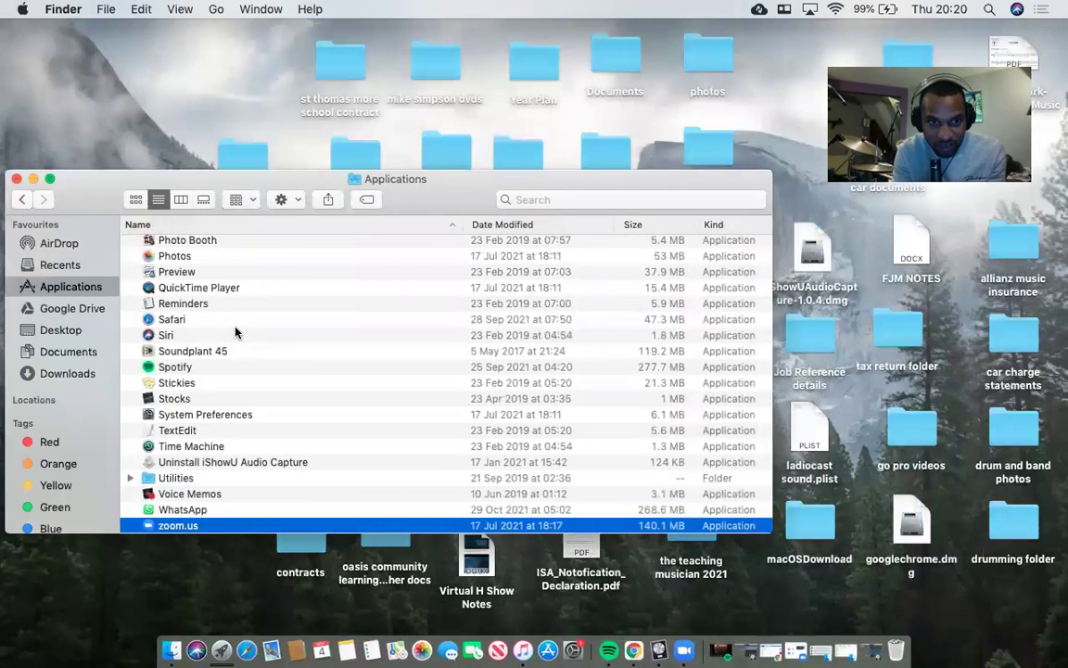
{"action": "left_click", "coordinate": [75, 373]}
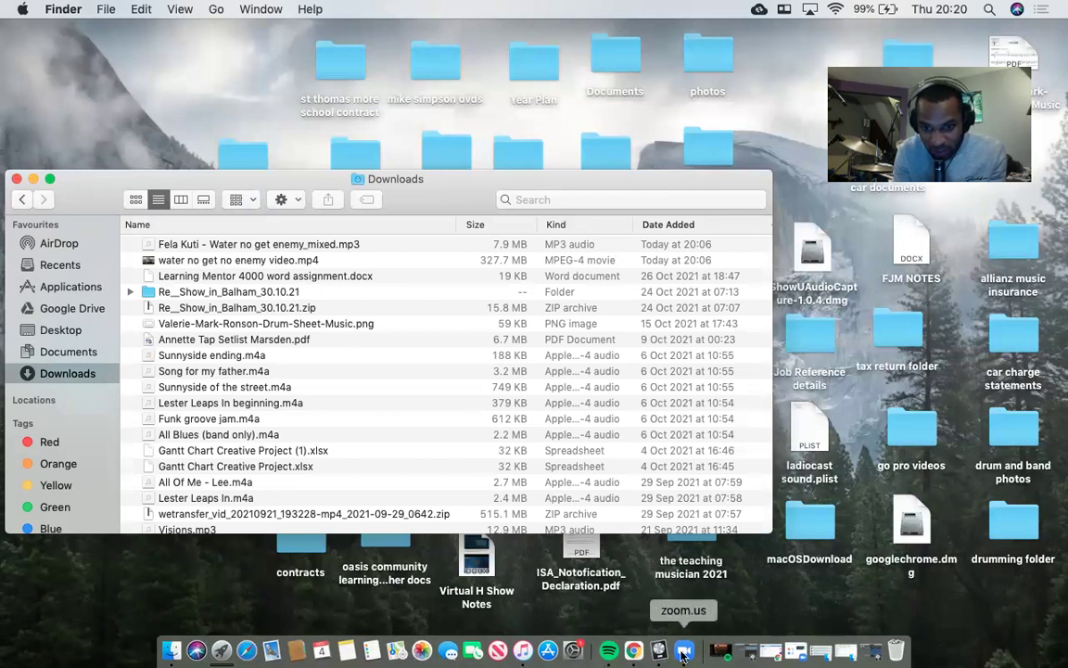
{"action": "left_click", "coordinate": [661, 652]}
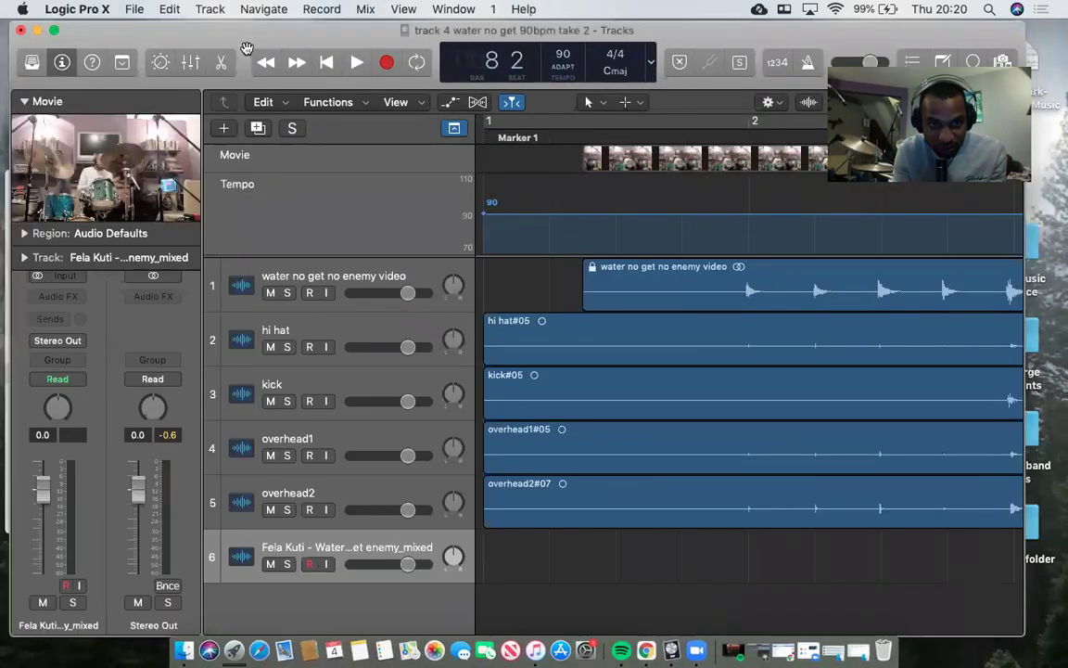
Step: Drag water no get no enemy video.mp4 from Downloads into the tracks area and close Finder
{"action": "left_click_drag", "start_coordinate": [231, 42], "coordinate": [509, 20]}
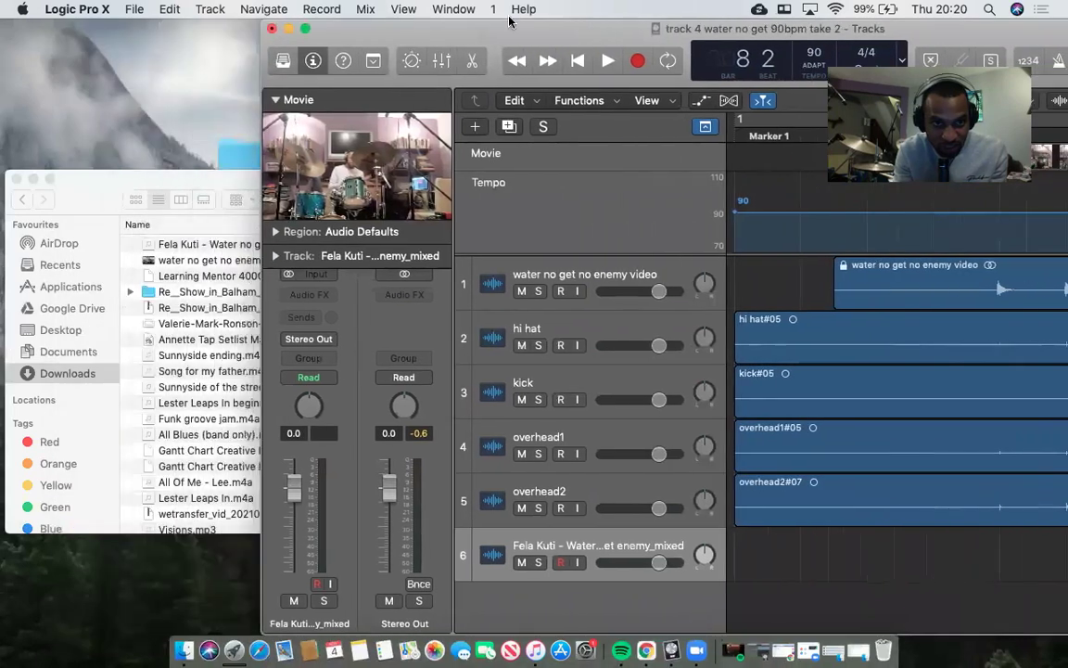
{"action": "left_click_drag", "start_coordinate": [226, 263], "coordinate": [186, 250]}
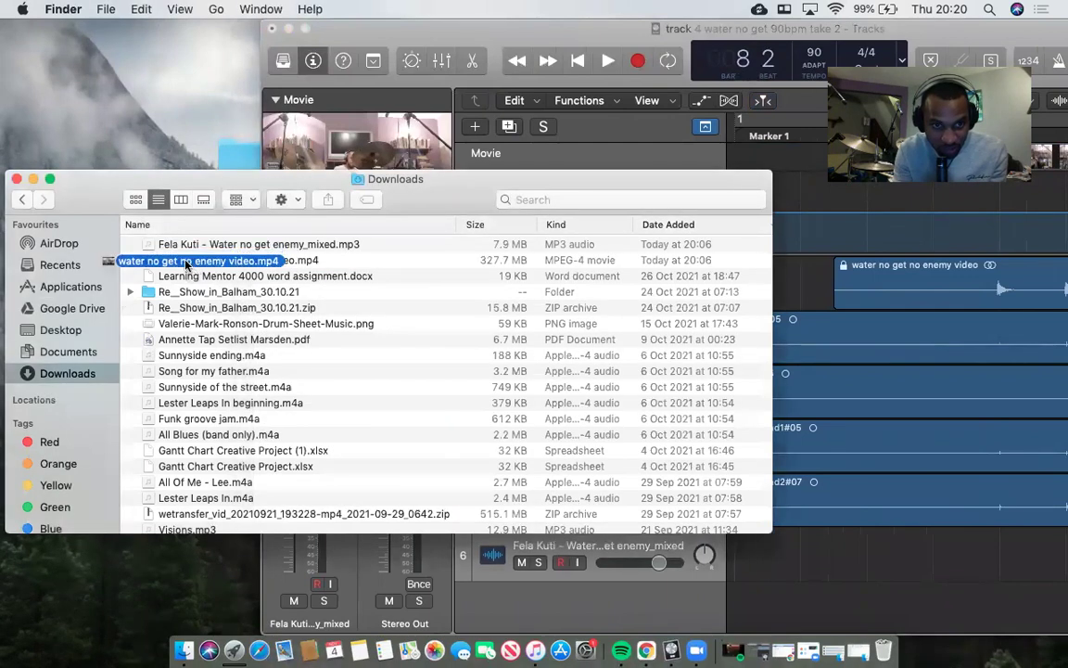
{"action": "left_click", "coordinate": [16, 179]}
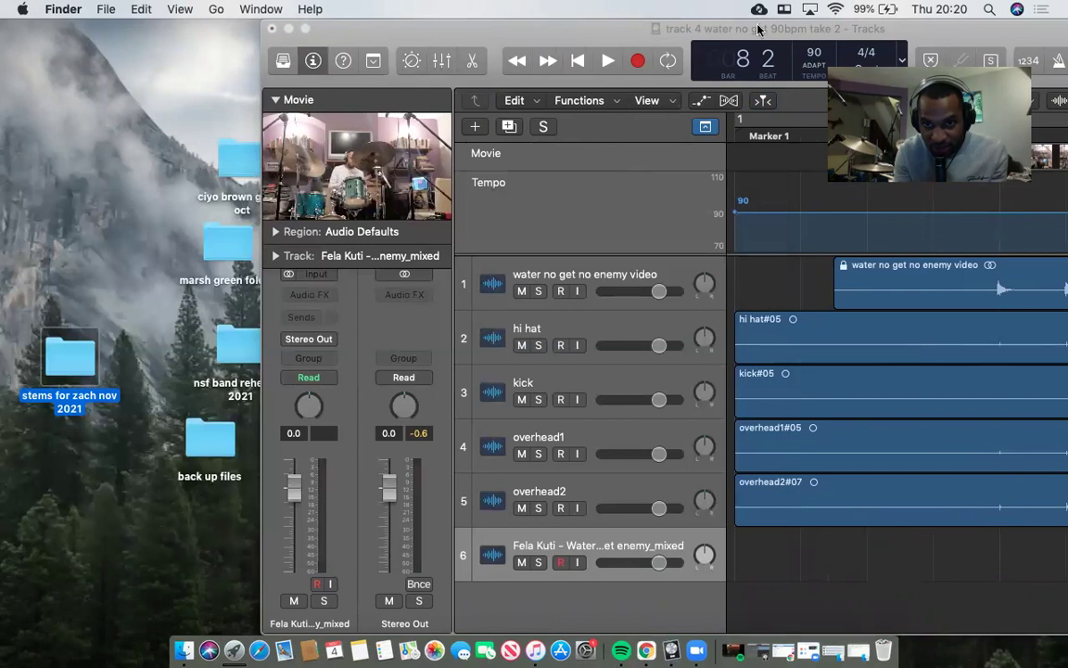
{"action": "left_click_drag", "start_coordinate": [816, 29], "coordinate": [529, 43]}
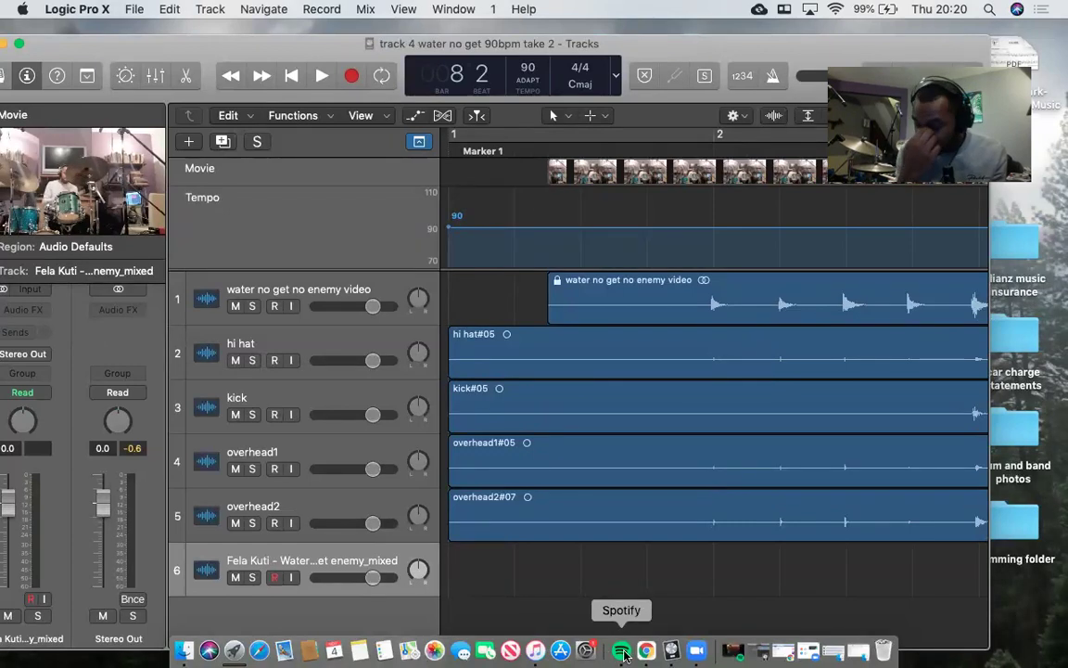
Step: Play the drum mix from bar 1 to about bar 2, then reposition the project window
{"action": "left_click", "coordinate": [696, 650]}
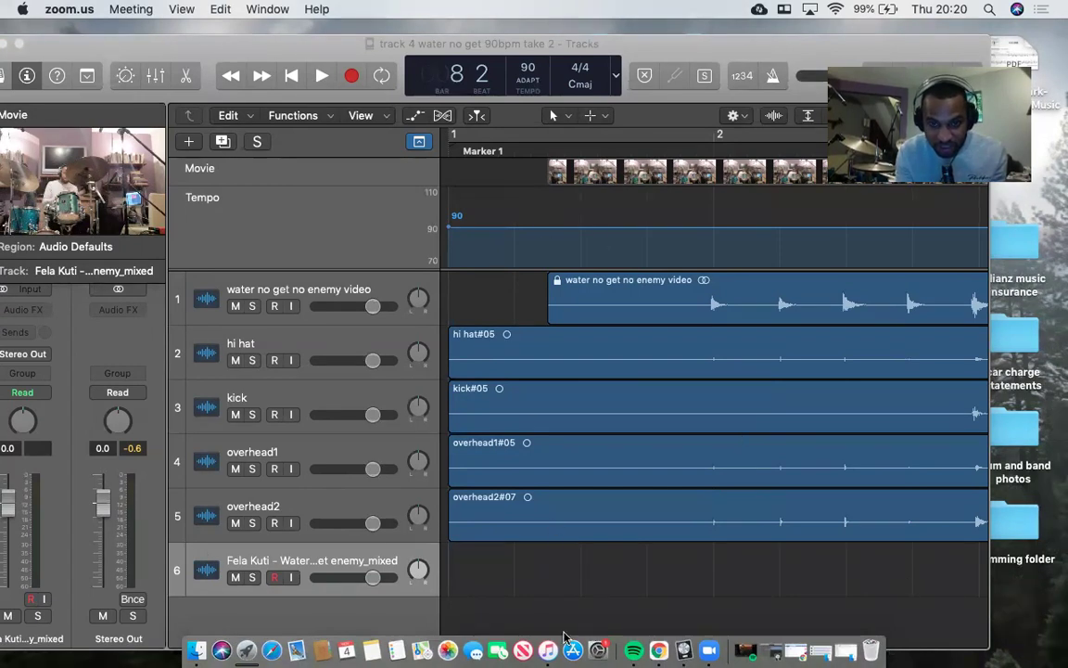
{"action": "left_click", "coordinate": [508, 406]}
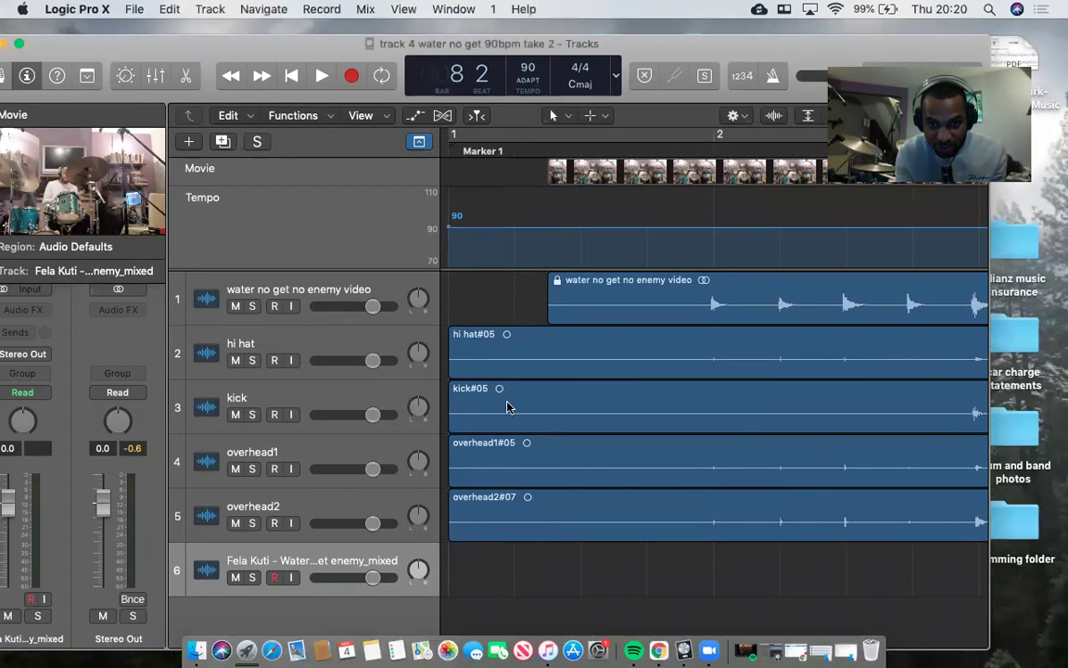
{"action": "left_click", "coordinate": [456, 136]}
{"action": "left_click", "coordinate": [476, 115]}
{"action": "key", "text": "space"}
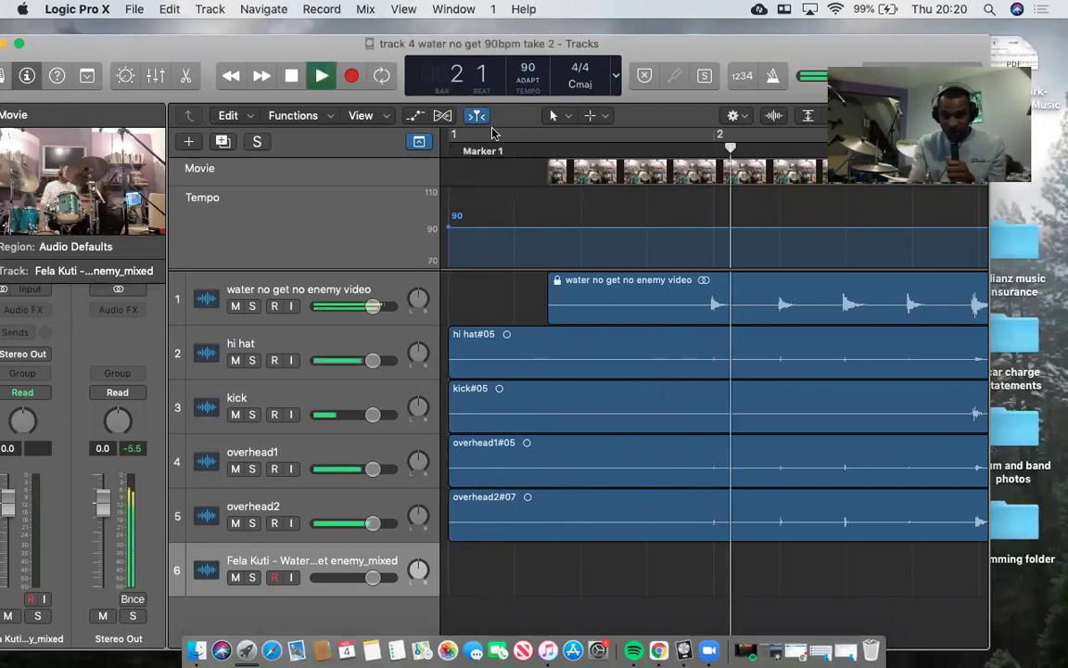
{"action": "key", "text": "space"}
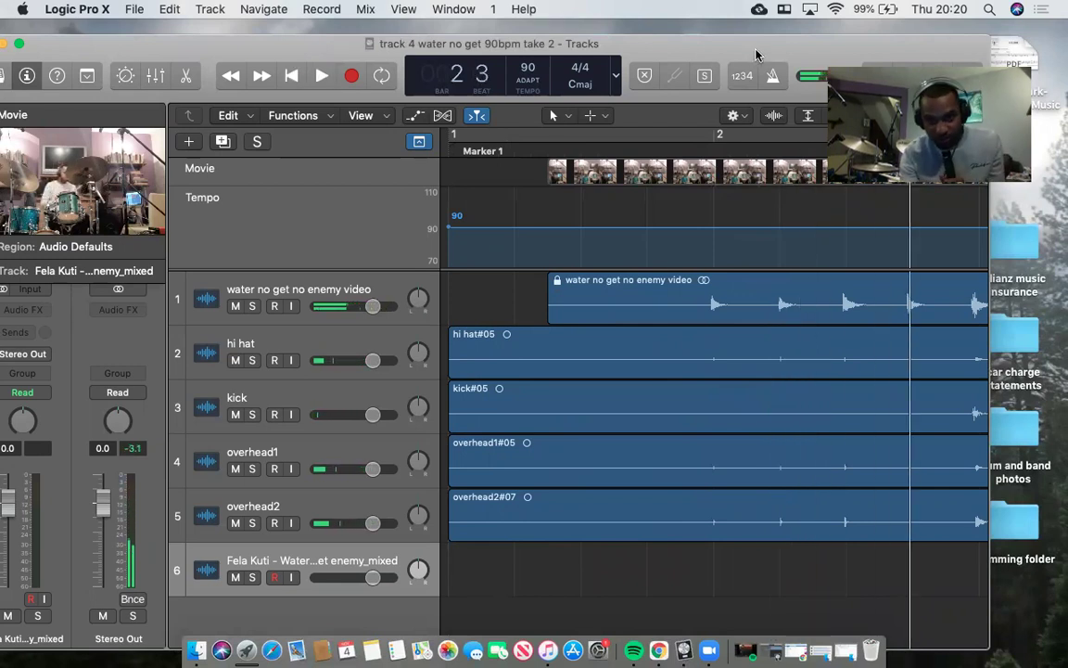
{"action": "left_click_drag", "start_coordinate": [755, 54], "coordinate": [649, 65]}
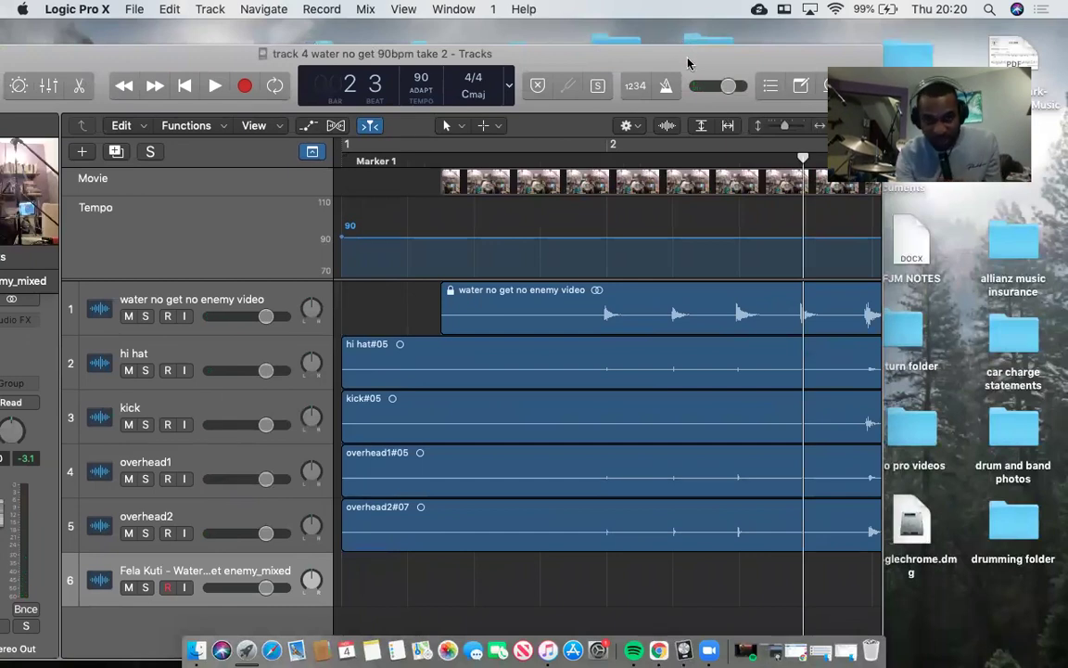
{"action": "left_click_drag", "start_coordinate": [704, 63], "coordinate": [830, 50]}
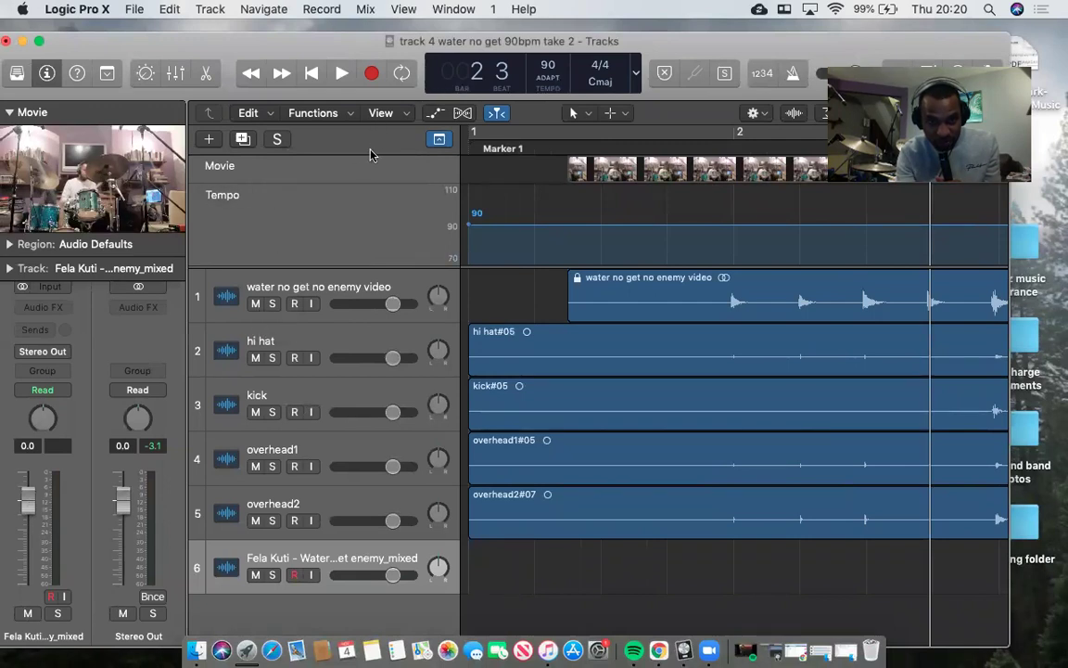
Step: Mute the water no get no enemy video track and play the drum stems from bar 1
{"action": "left_click", "coordinate": [256, 305]}
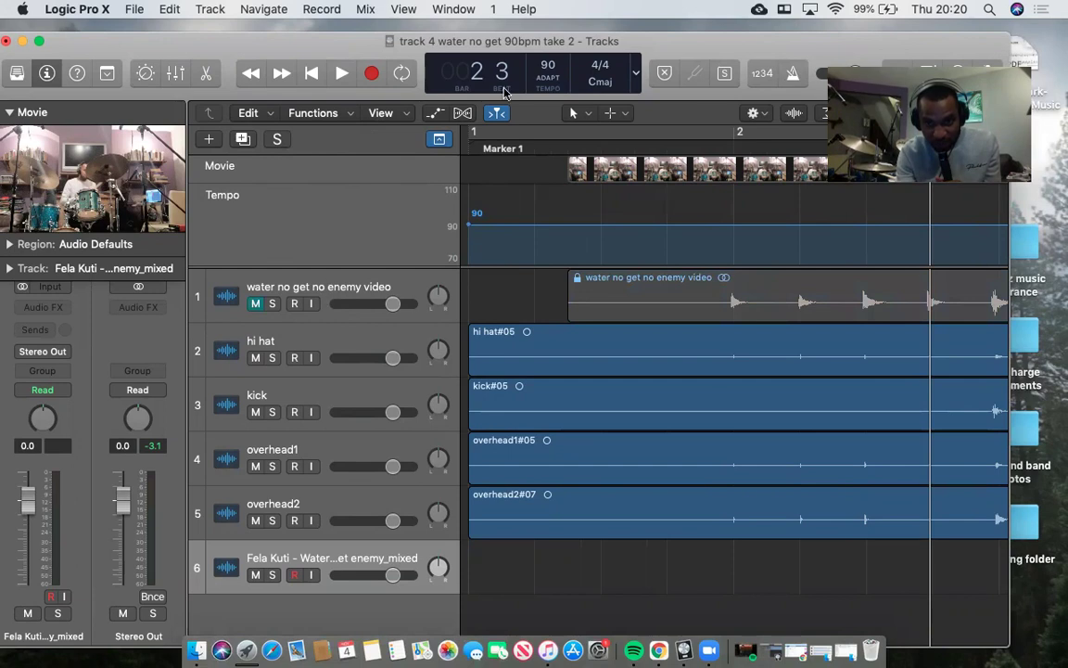
{"action": "left_click", "coordinate": [470, 136]}
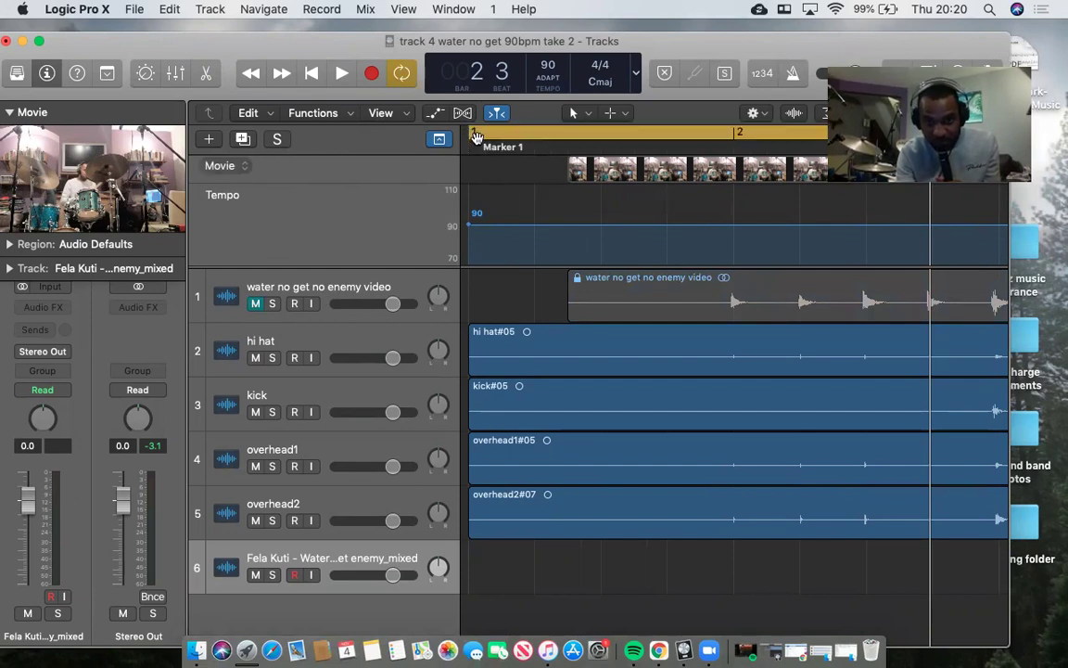
{"action": "left_click", "coordinate": [476, 137]}
{"action": "key", "text": "Return"}
{"action": "key", "text": "space"}
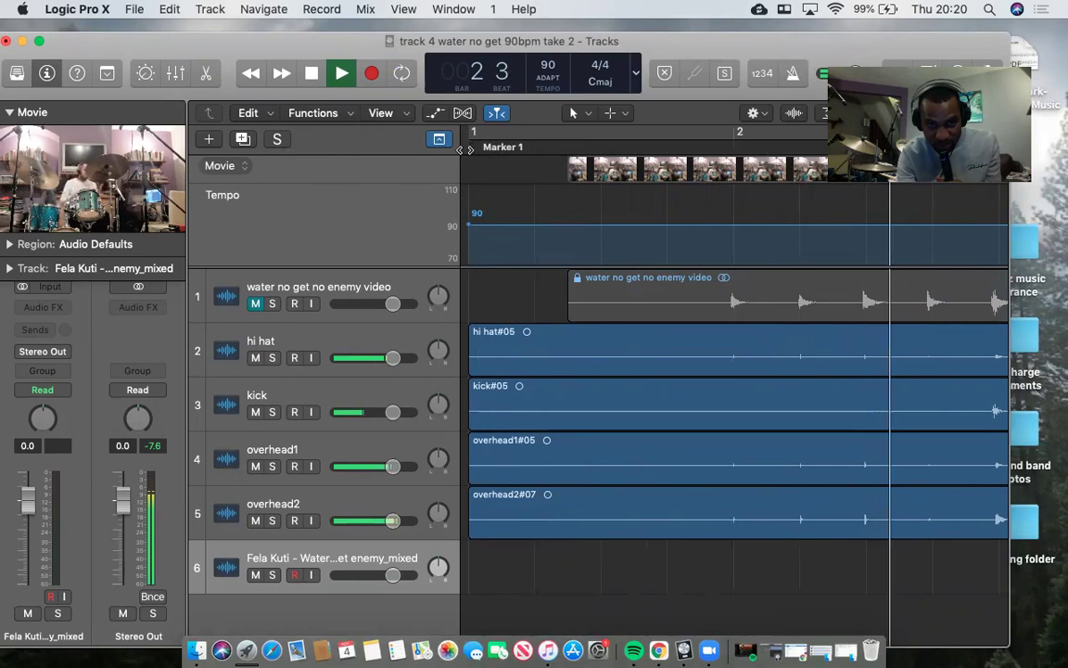
{"action": "key", "text": "space"}
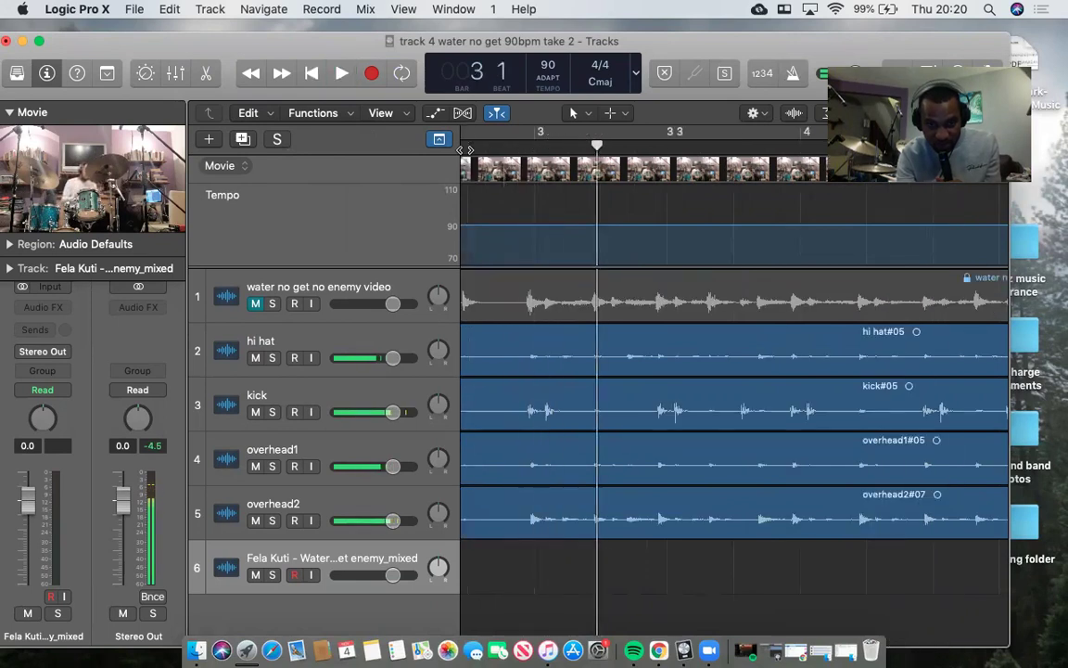
Step: Replay the stems from bar 1, stopping at bar 3 beat 2
{"action": "scroll", "coordinate": [484, 170], "scroll_direction": "left", "scroll_amount": 10}
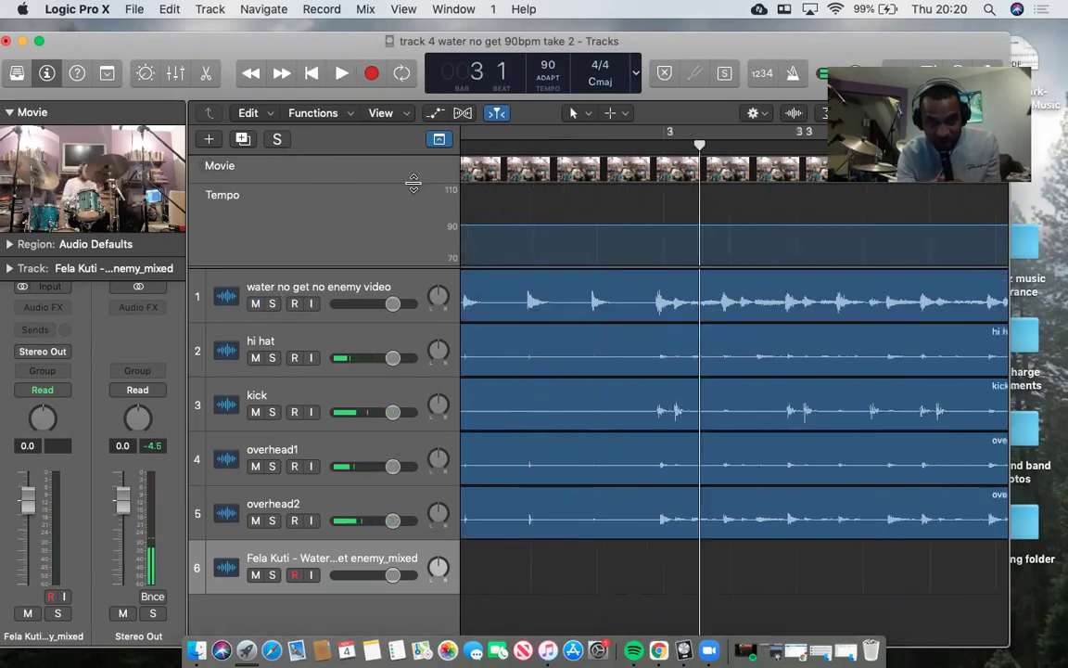
{"action": "left_click", "coordinate": [474, 158]}
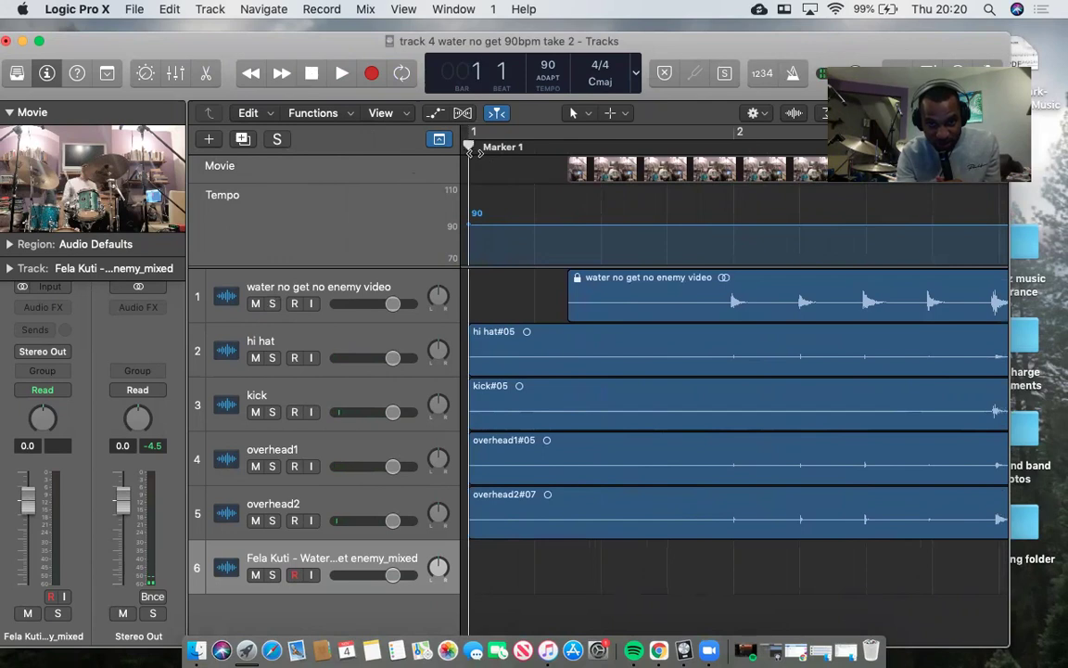
{"action": "key", "text": "space"}
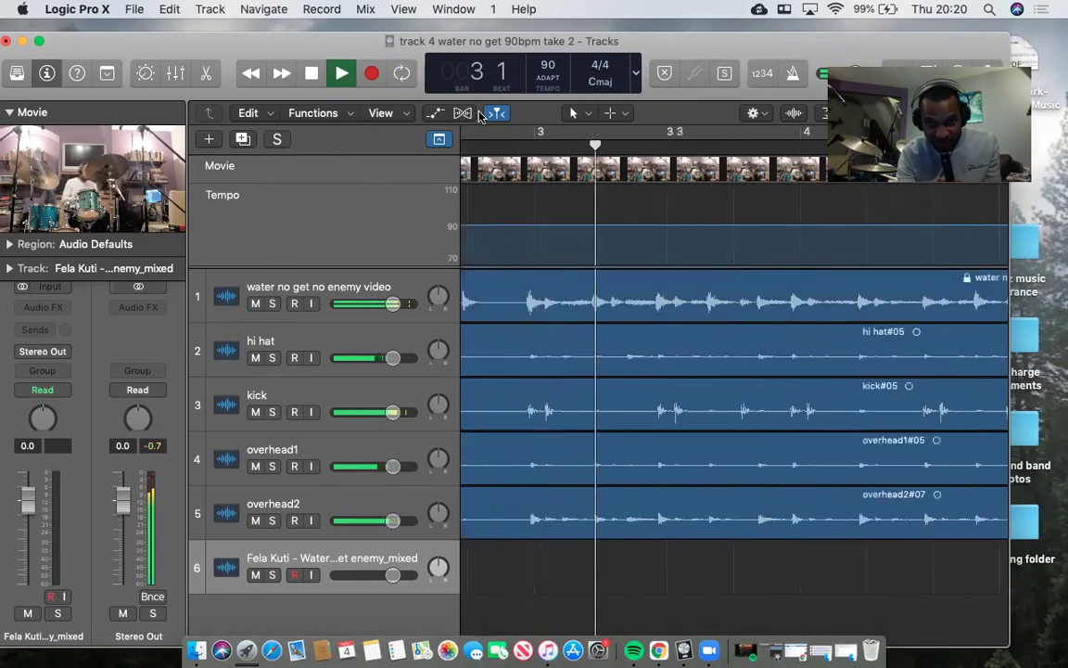
{"action": "key", "text": "space"}
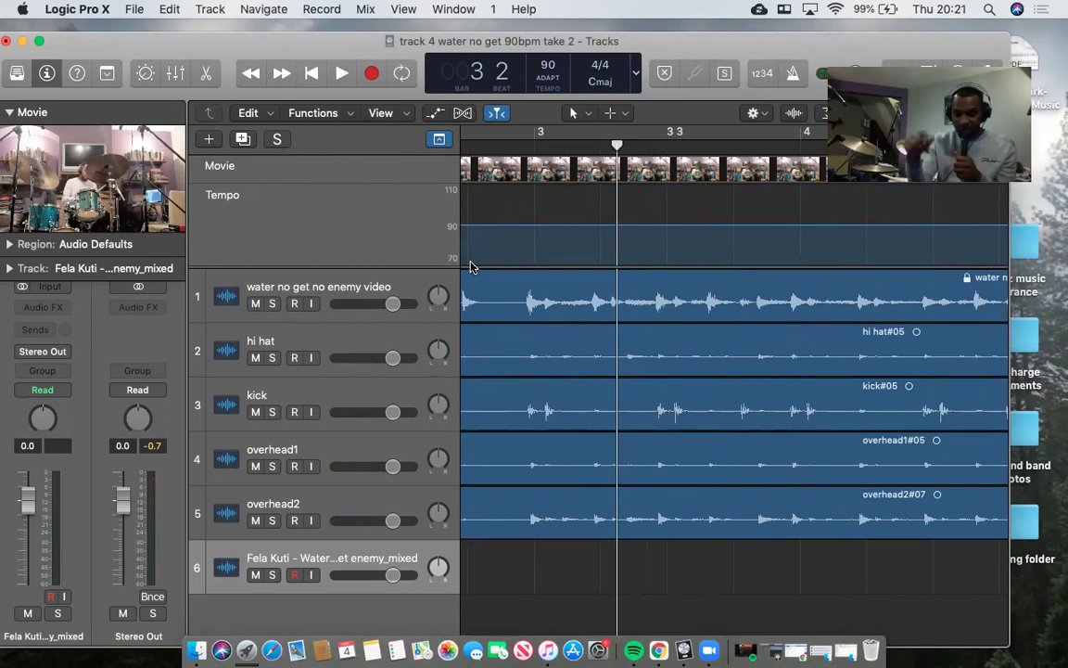
Step: Mute the video's audio track and play from bar 35 beat 2 to hear the stems end
{"action": "left_click", "coordinate": [256, 317]}
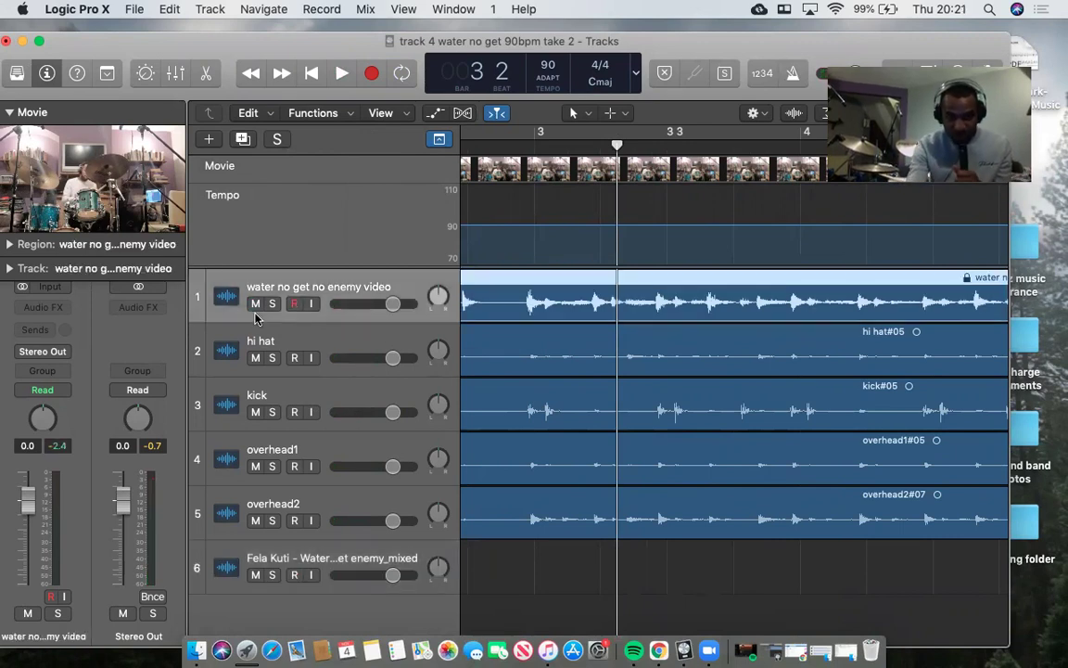
{"action": "left_click", "coordinate": [255, 305]}
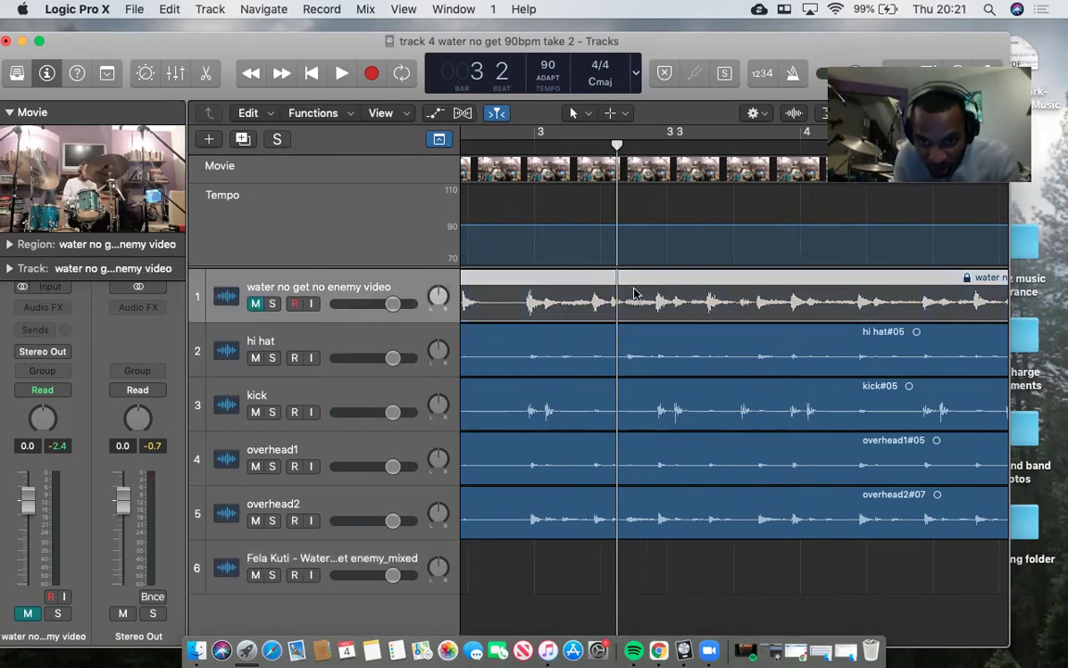
{"action": "scroll", "coordinate": [600, 242], "scroll_direction": "right", "scroll_amount": 20}
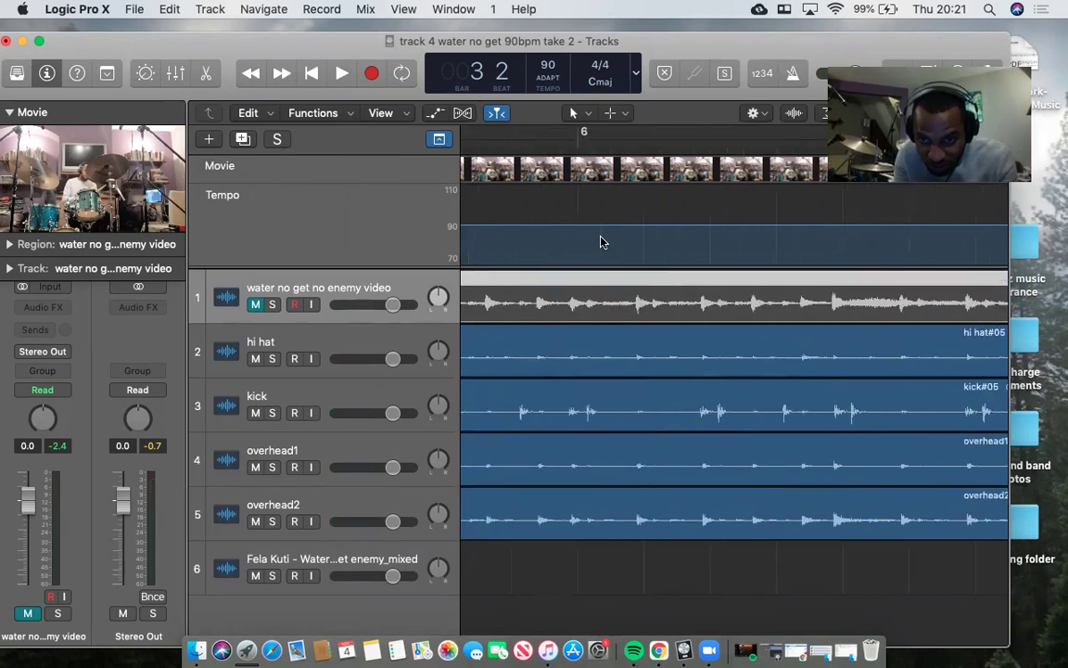
{"action": "scroll", "coordinate": [600, 242], "scroll_direction": "right", "scroll_amount": 7}
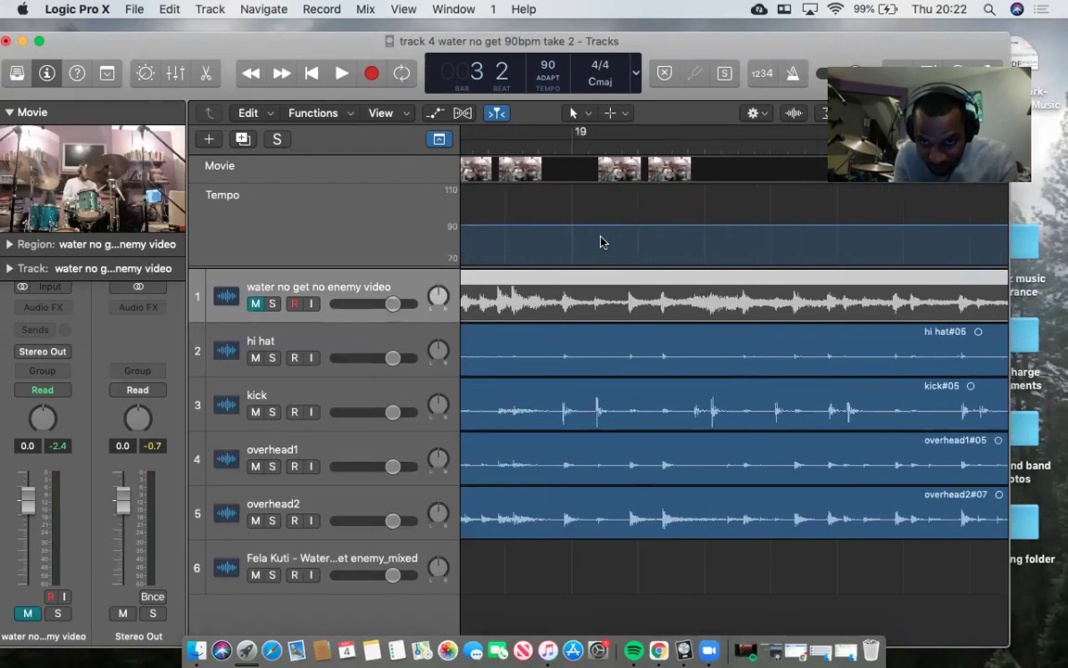
{"action": "scroll", "coordinate": [600, 242], "scroll_direction": "right", "scroll_amount": 5}
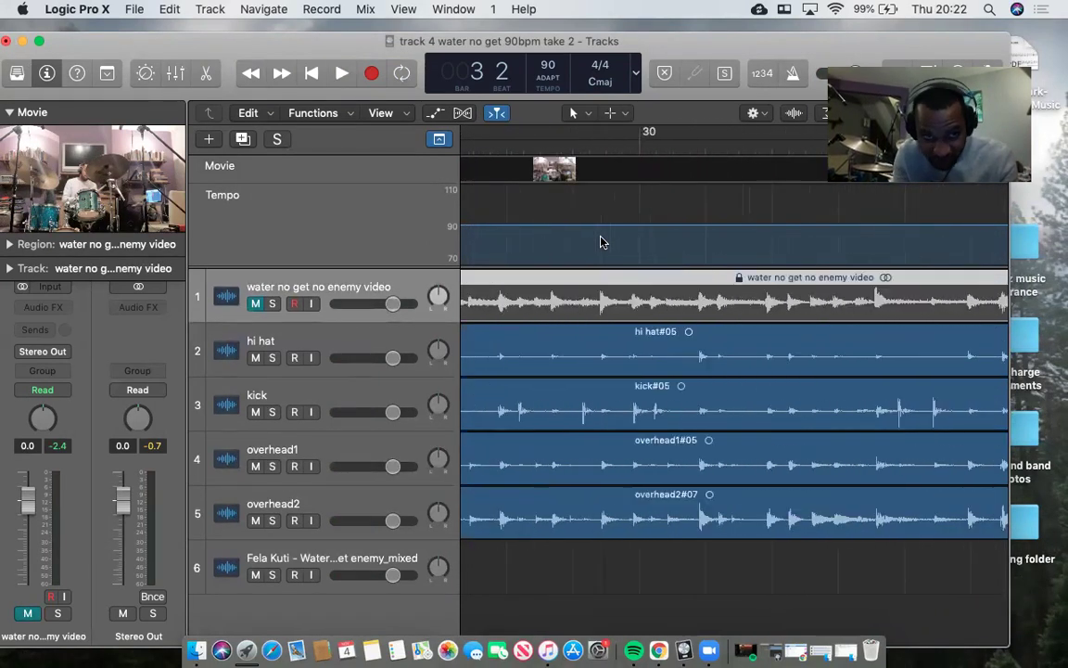
{"action": "scroll", "coordinate": [698, 214], "scroll_direction": "right", "scroll_amount": 5}
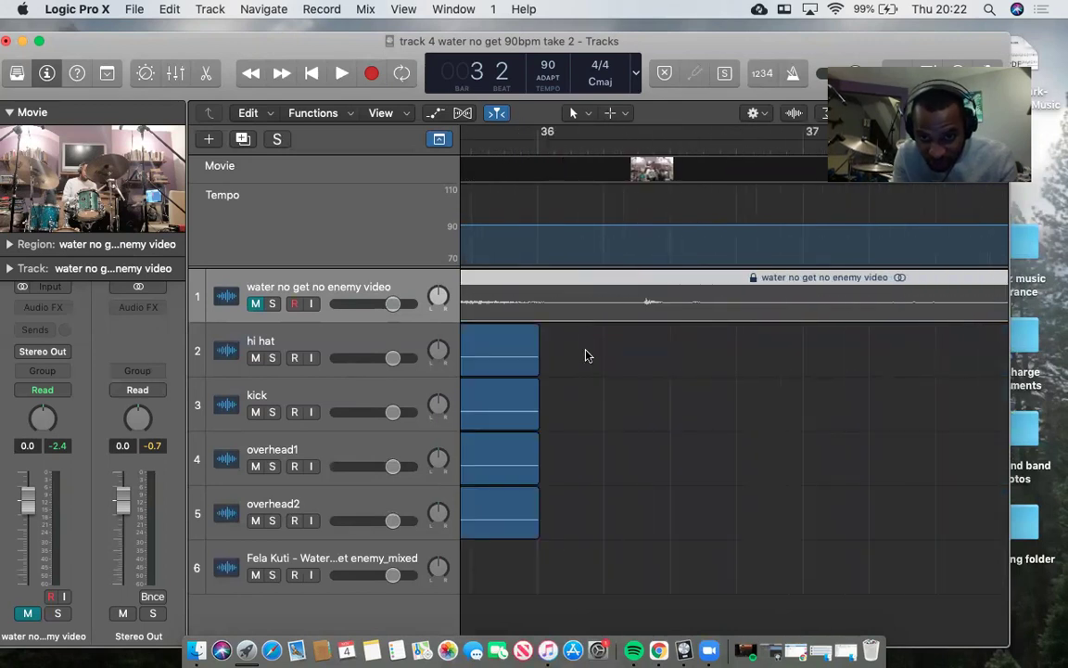
{"action": "scroll", "coordinate": [573, 363], "scroll_direction": "left", "scroll_amount": 2}
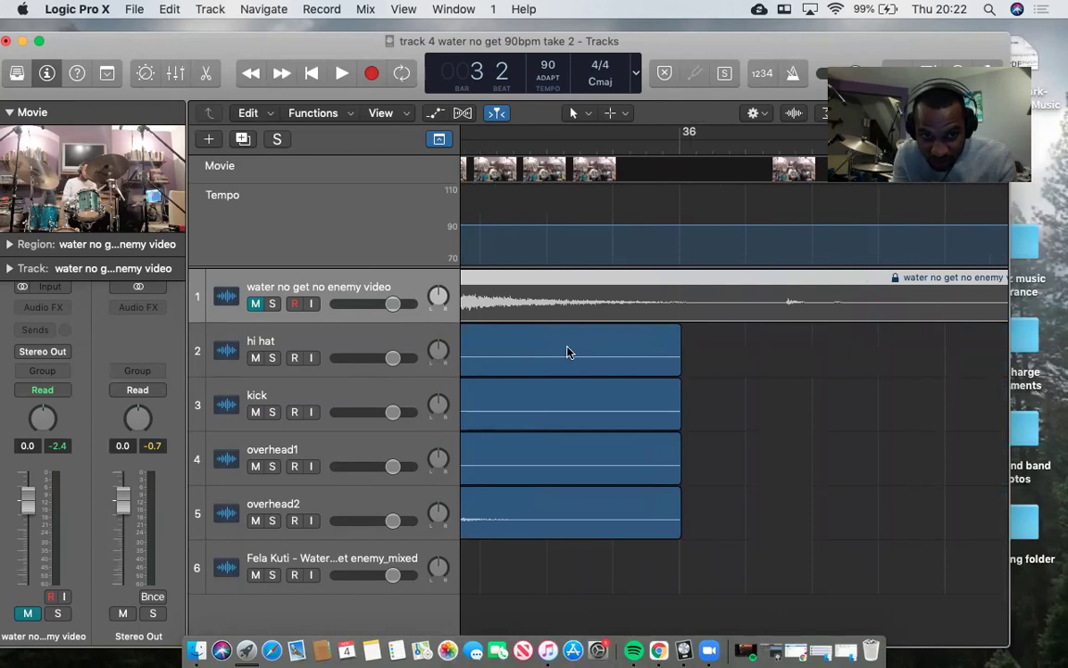
{"action": "left_click", "coordinate": [498, 148]}
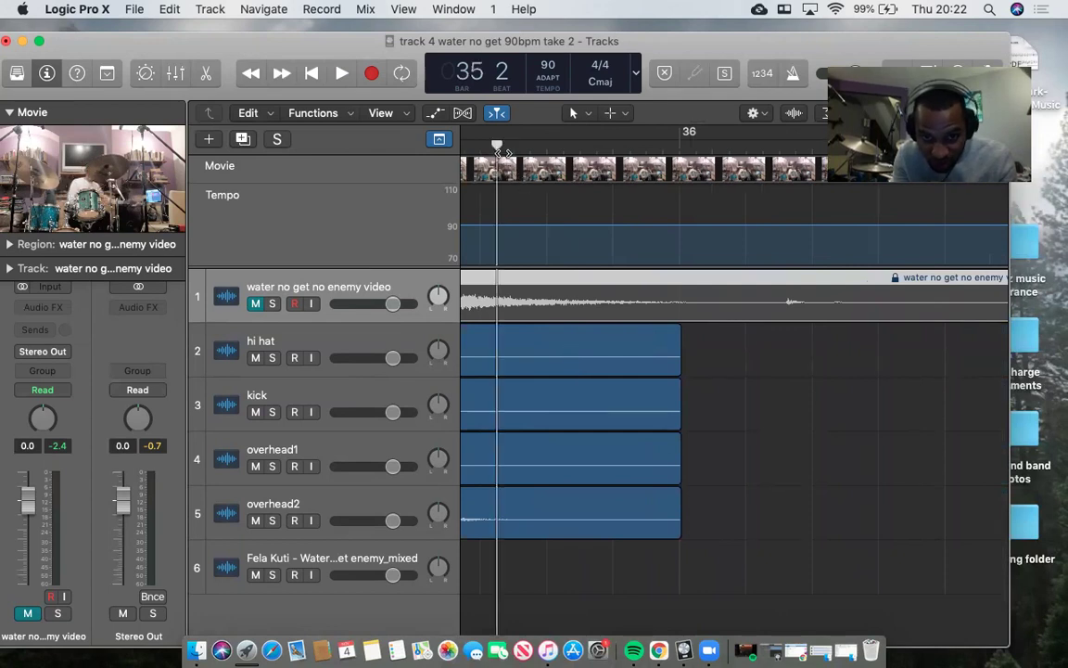
{"action": "key", "text": "space"}
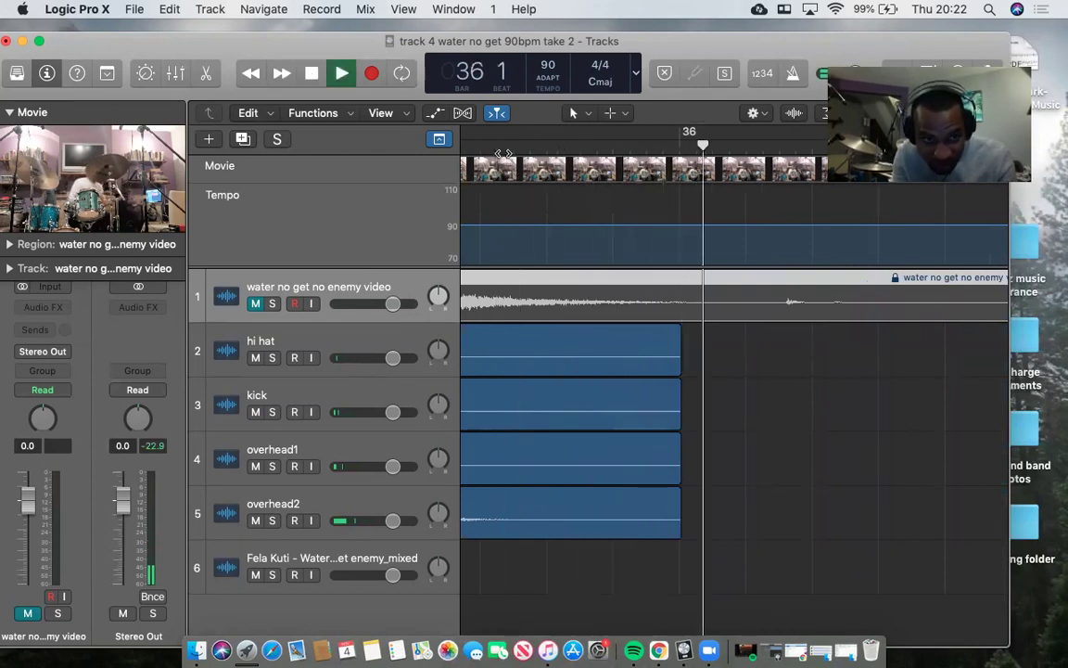
Step: Widen the window and drag the project end marker from bar 115 back to about bar 36
{"action": "key", "text": "space"}
{"action": "scroll", "coordinate": [729, 195], "scroll_direction": "right", "scroll_amount": 20}
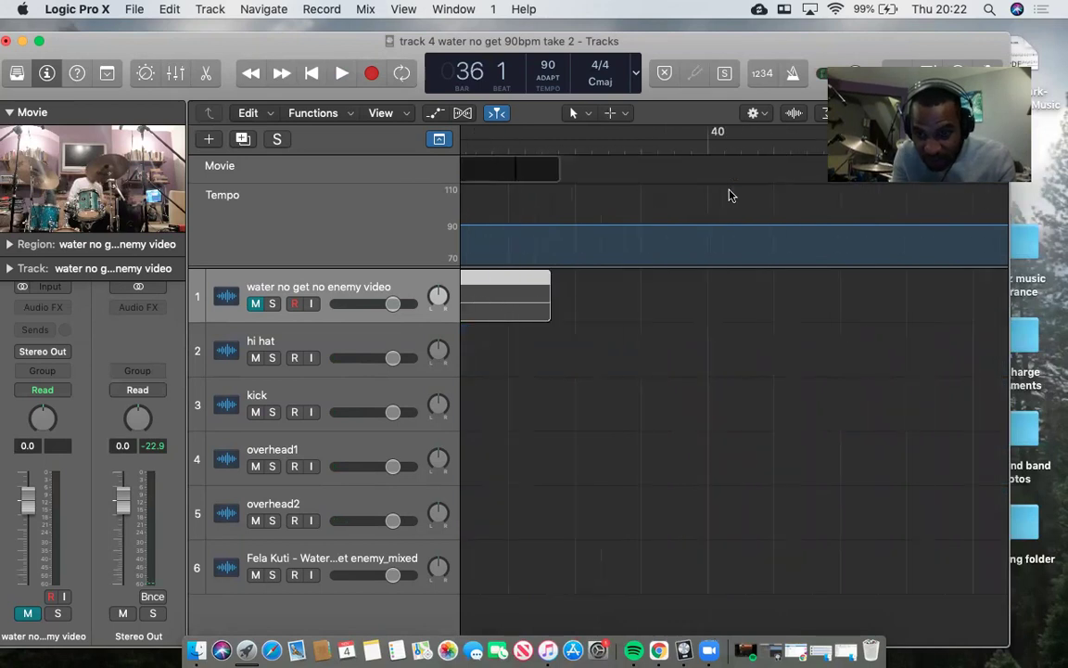
{"action": "scroll", "coordinate": [729, 194], "scroll_direction": "right", "scroll_amount": 5}
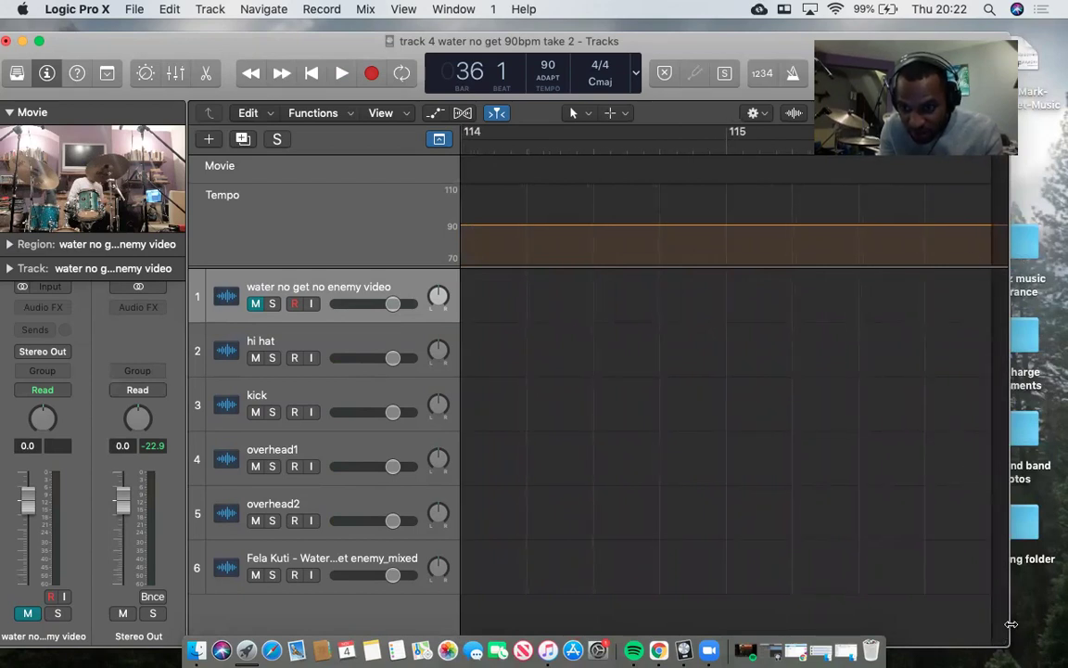
{"action": "left_click_drag", "start_coordinate": [1011, 624], "coordinate": [1058, 624]}
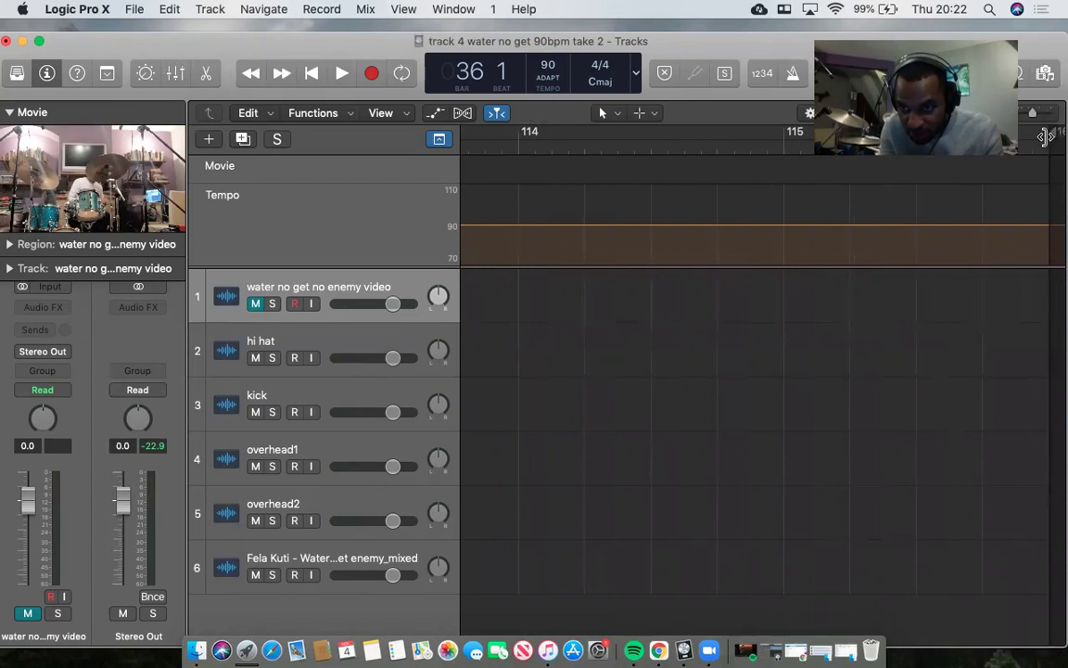
{"action": "left_click_drag", "start_coordinate": [1045, 137], "coordinate": [575, 206]}
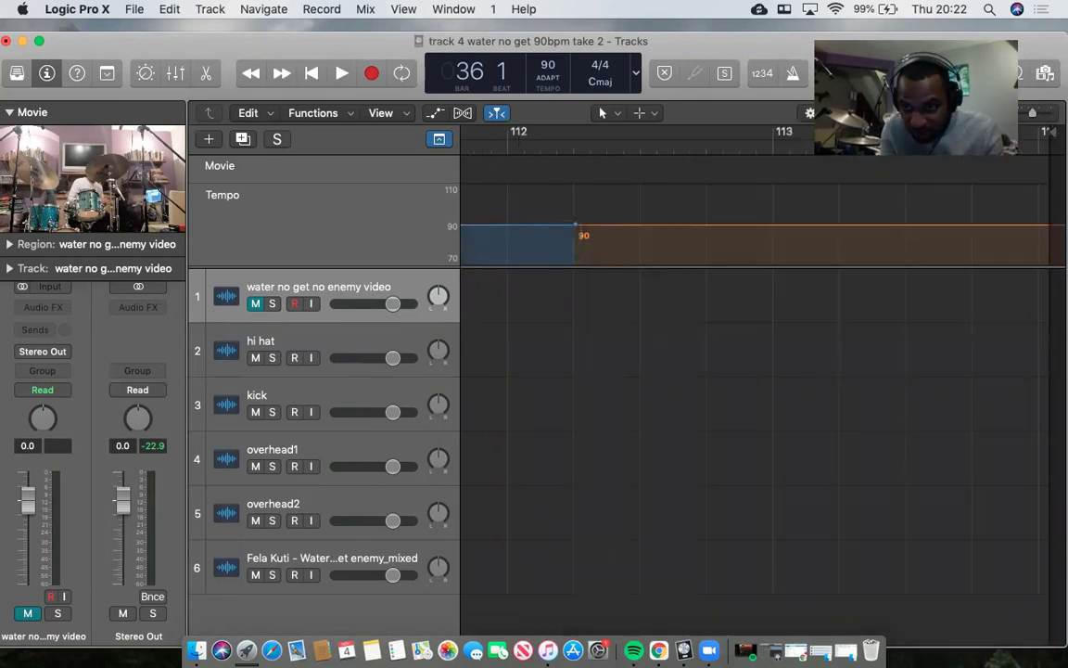
{"action": "left_click_drag", "start_coordinate": [1045, 135], "coordinate": [893, 166]}
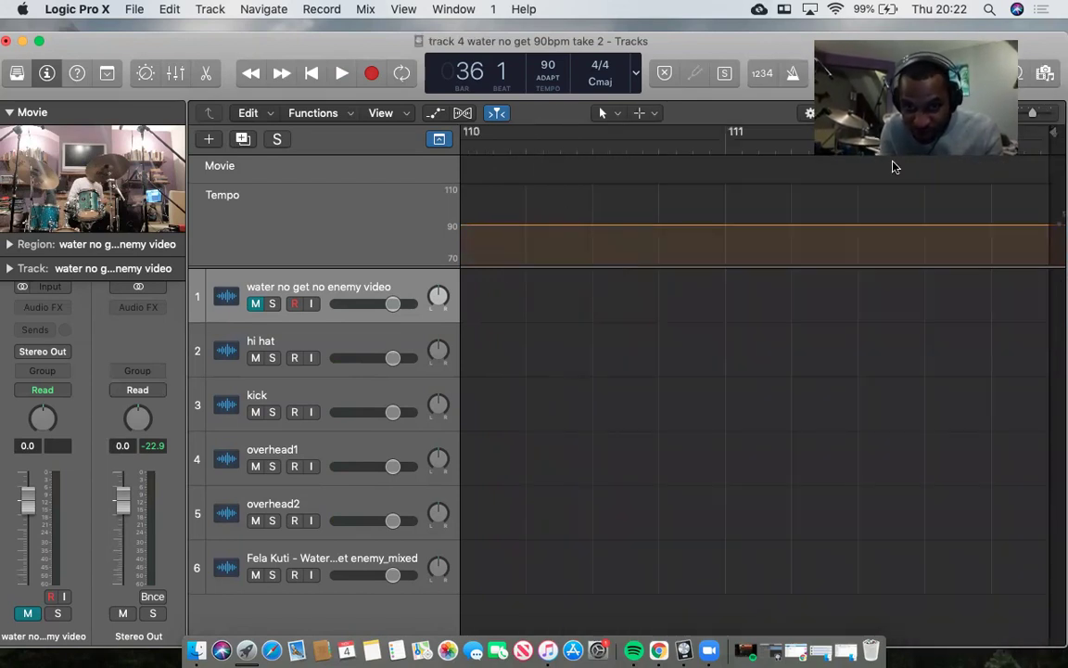
{"action": "left_click_drag", "start_coordinate": [1045, 138], "coordinate": [861, 162]}
{"action": "left_click_drag", "start_coordinate": [1045, 139], "coordinate": [675, 148]}
{"action": "mouse_move", "coordinate": [1057, 148]}
{"action": "left_mouse_down"}
{"action": "mouse_move", "coordinate": [541, 146]}
{"action": "mouse_move", "coordinate": [409, 191]}
{"action": "mouse_move", "coordinate": [551, 167]}
{"action": "mouse_move", "coordinate": [1058, 170]}
{"action": "left_mouse_up"}
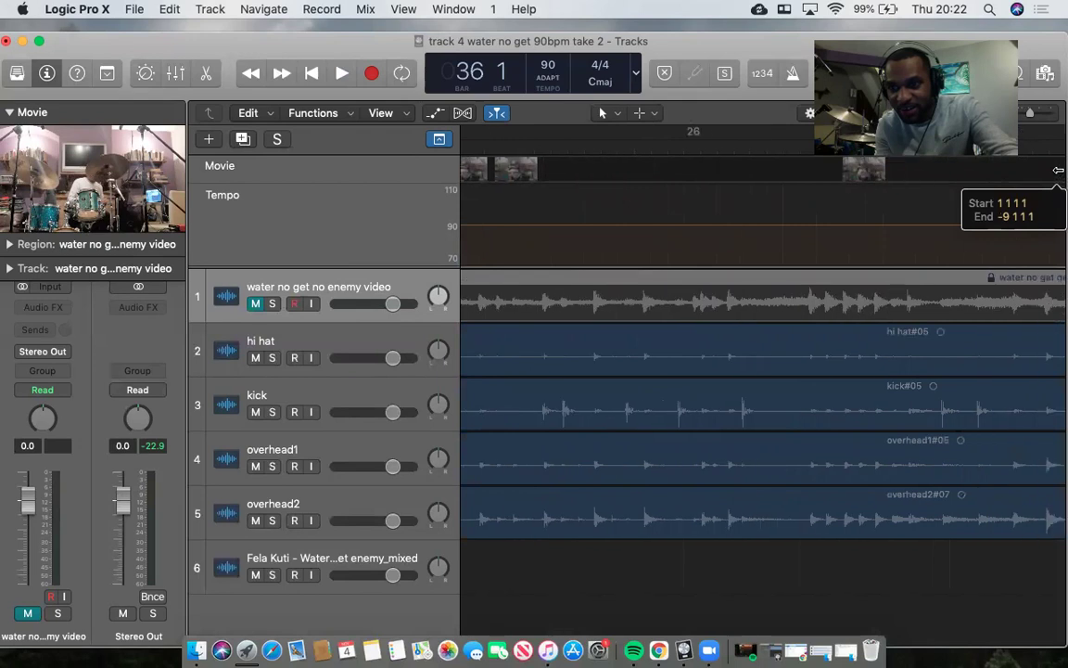
{"action": "left_click_drag", "start_coordinate": [1057, 170], "coordinate": [765, 171]}
Step: Audition the ending twice from bar 34 beat 3, stopping at bar 35 beat 2
{"action": "scroll", "coordinate": [676, 144], "scroll_direction": "left", "scroll_amount": 3}
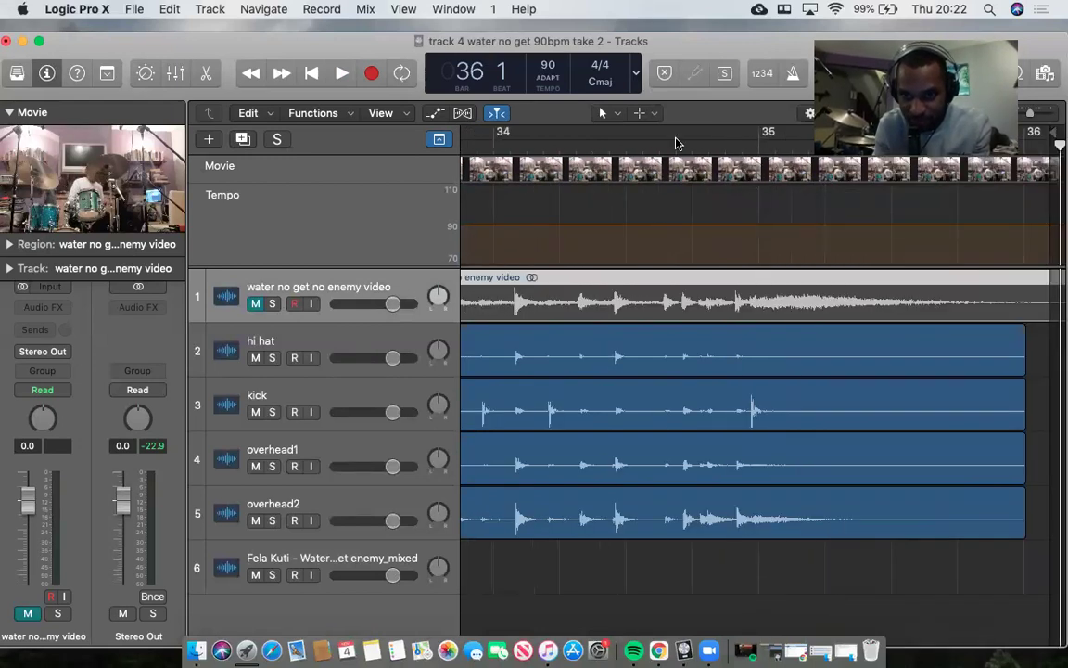
{"action": "left_click_drag", "start_coordinate": [594, 141], "coordinate": [657, 144]}
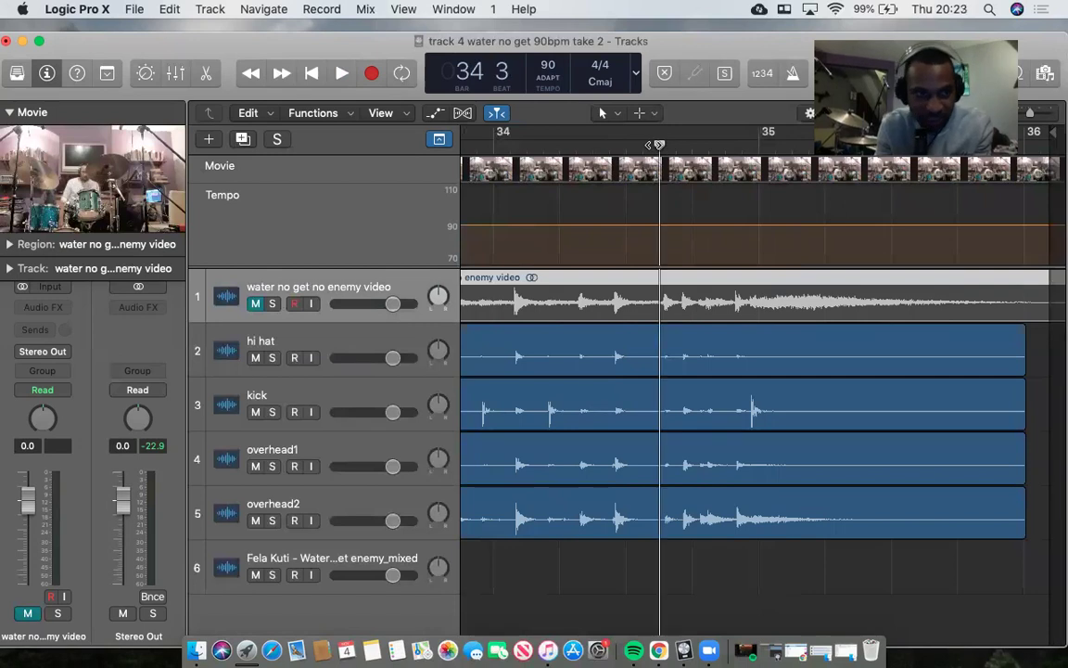
{"action": "key", "text": "space"}
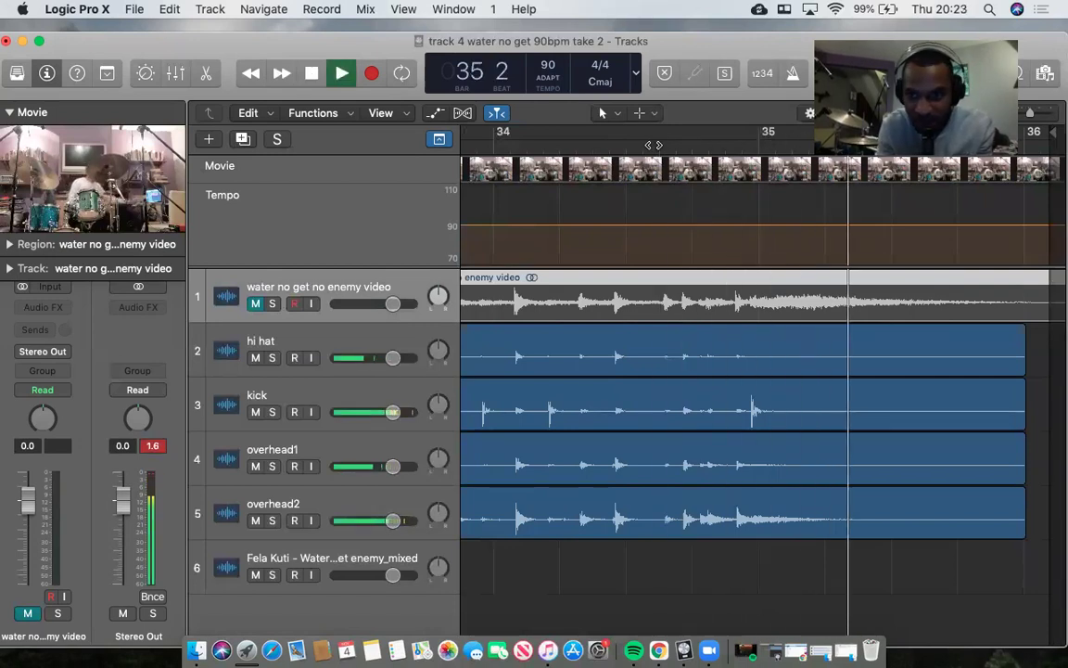
{"action": "key", "text": "space"}
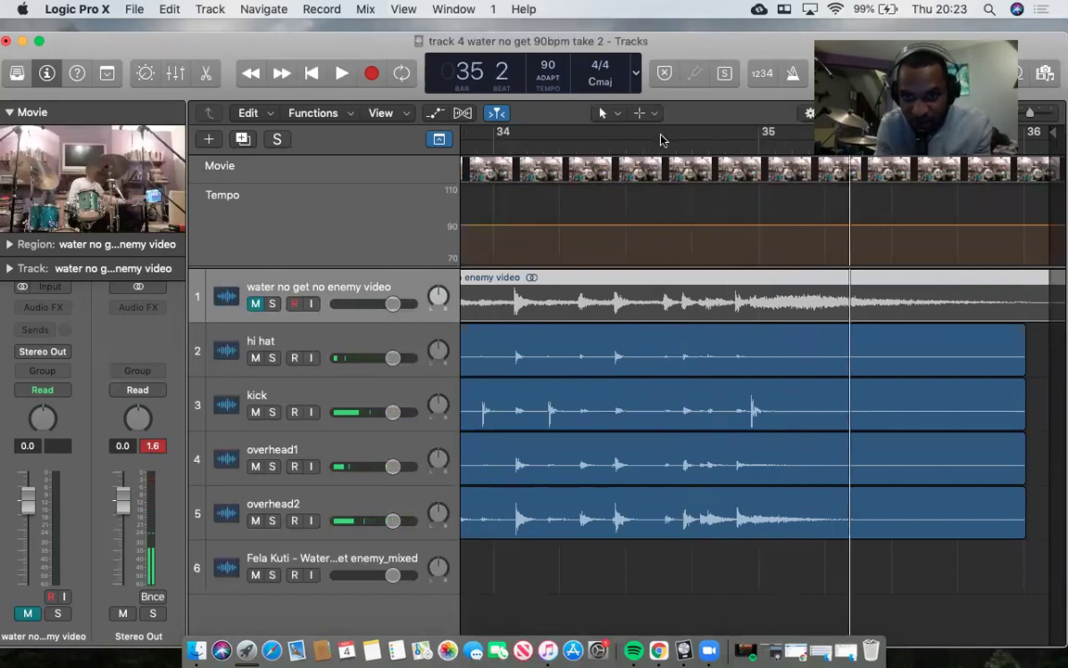
{"action": "left_click", "coordinate": [627, 144]}
{"action": "key", "text": "space"}
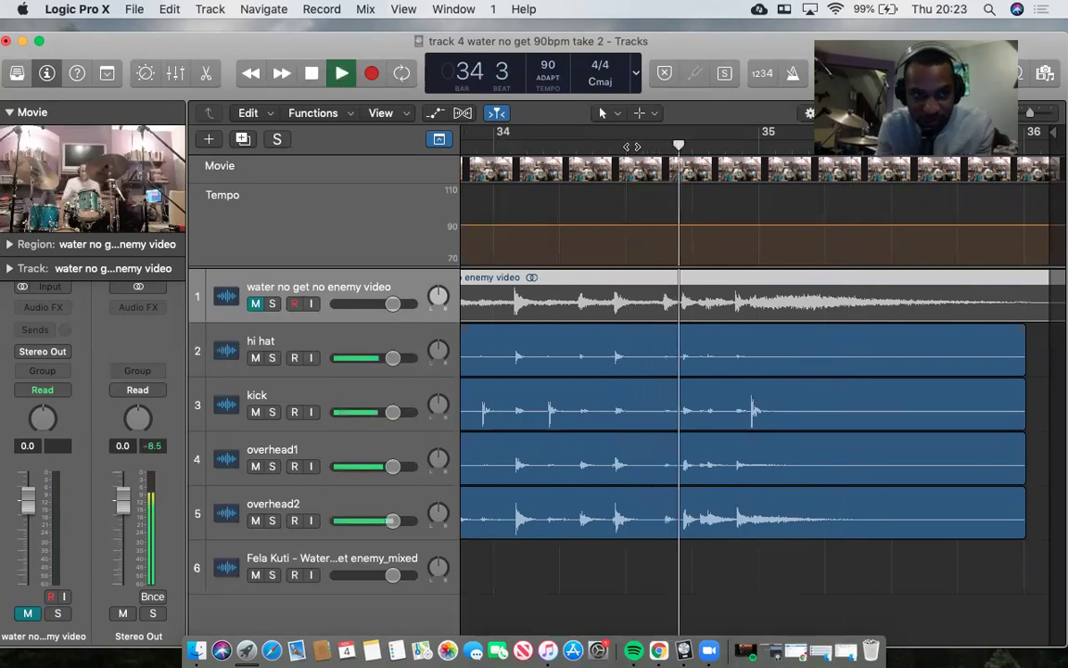
{"action": "key", "text": "space"}
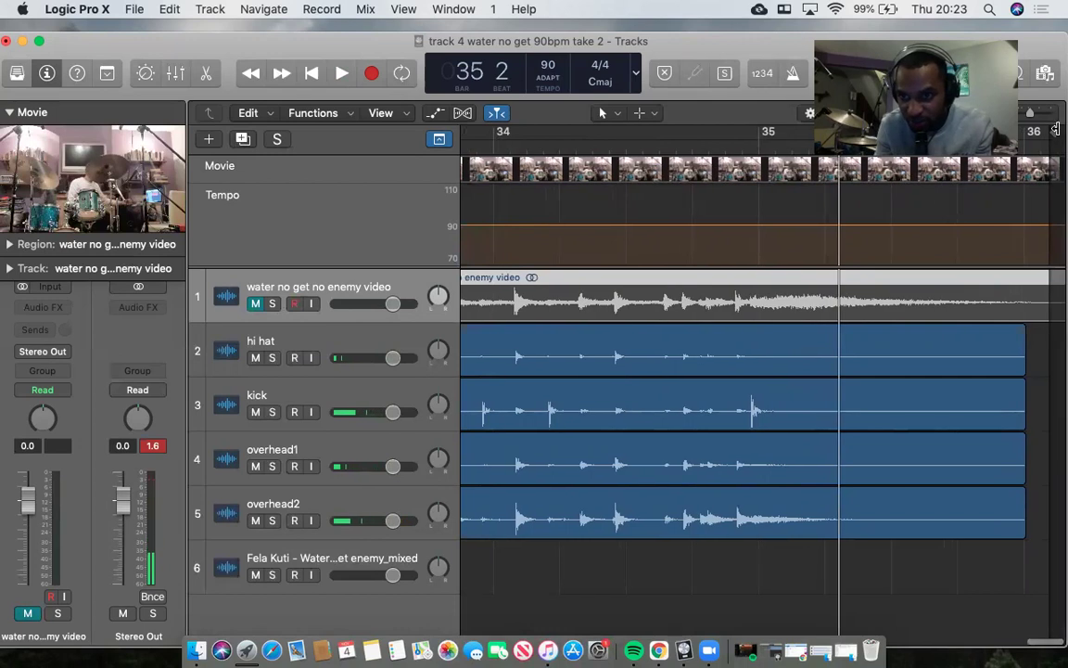
Step: Set the project end to 35 2 1 121 and replay through it from bar 33 beat 4
{"action": "left_click_drag", "start_coordinate": [1055, 130], "coordinate": [836, 130]}
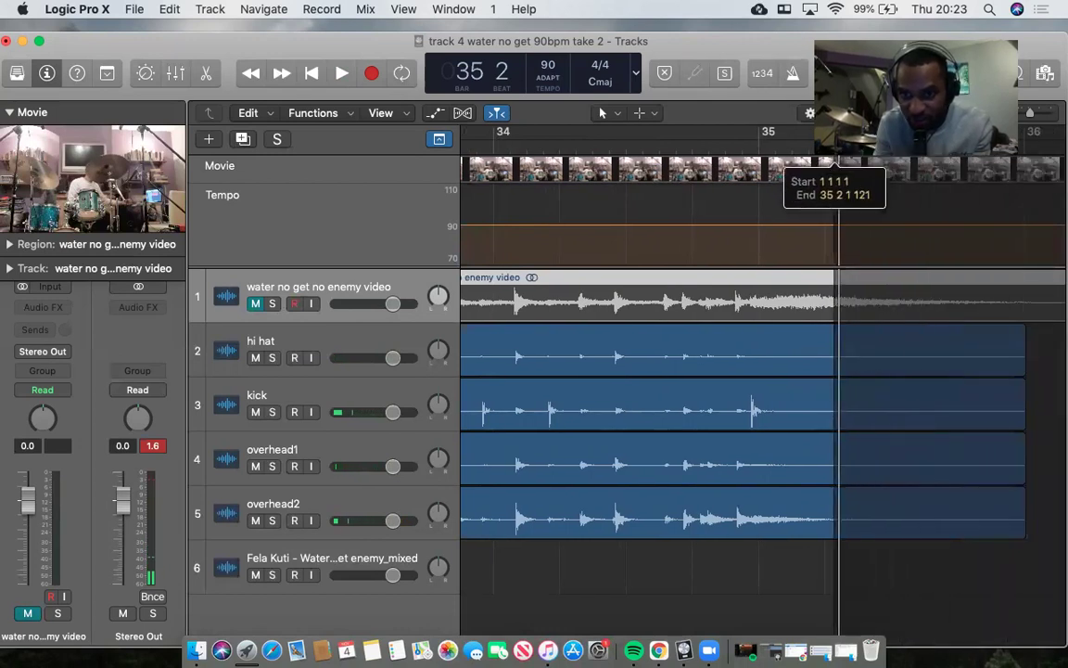
{"action": "scroll", "coordinate": [835, 193], "scroll_direction": "left", "scroll_amount": 5}
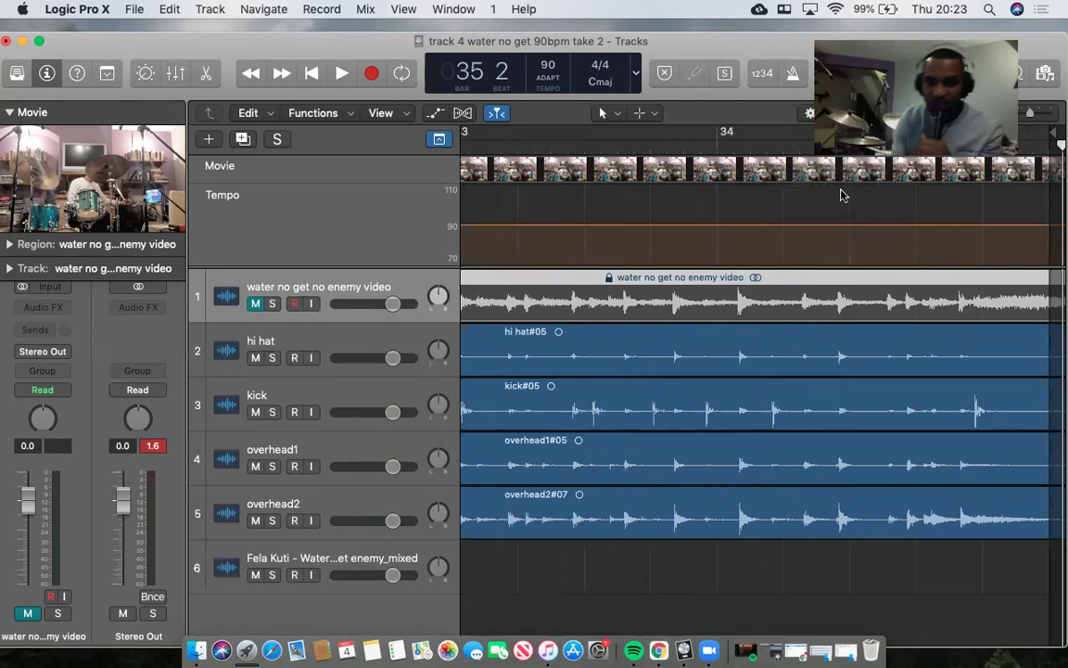
{"action": "left_click", "coordinate": [678, 149]}
{"action": "key", "text": "space"}
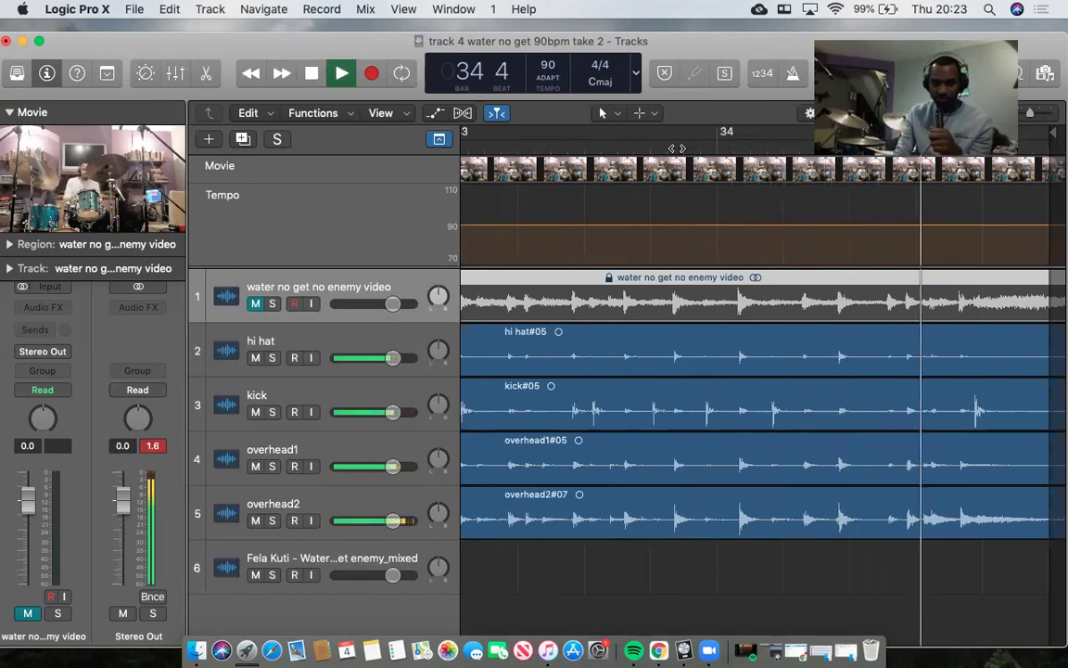
{"action": "key", "text": "space"}
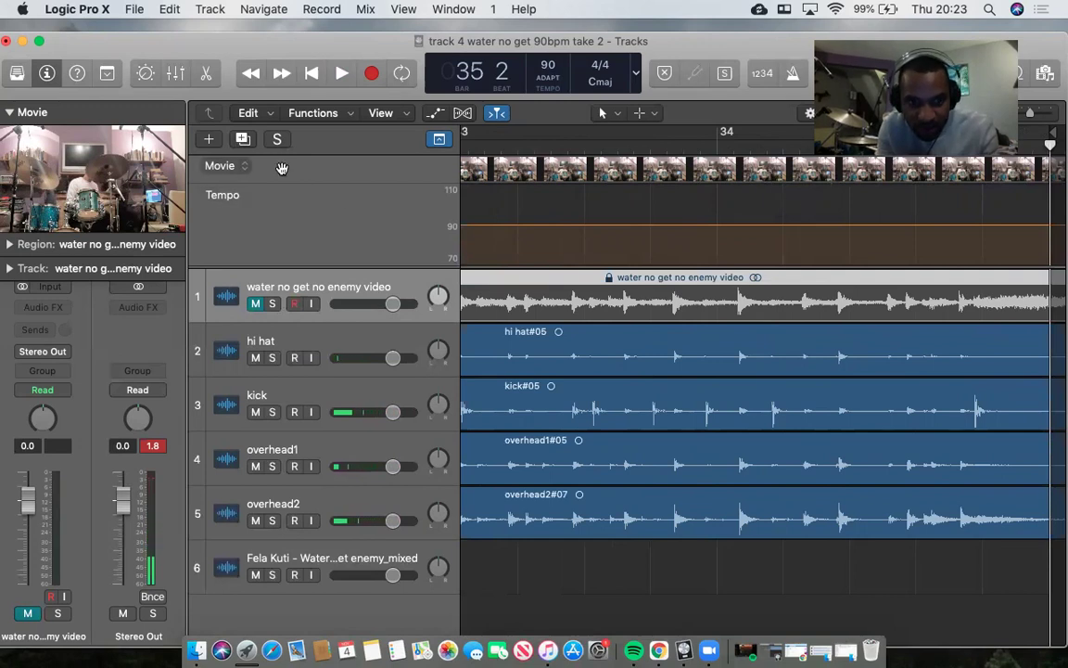
Step: Delete the Fela Kuti mixed track and return the playhead to bar 1
{"action": "left_click", "coordinate": [310, 572]}
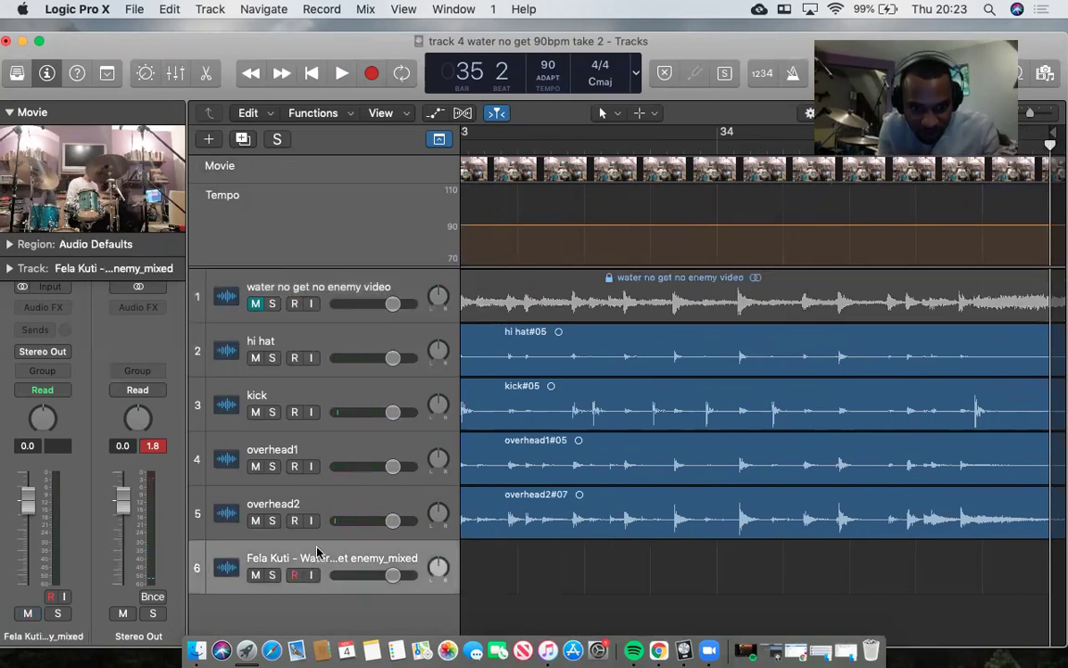
{"action": "right_click", "coordinate": [328, 548]}
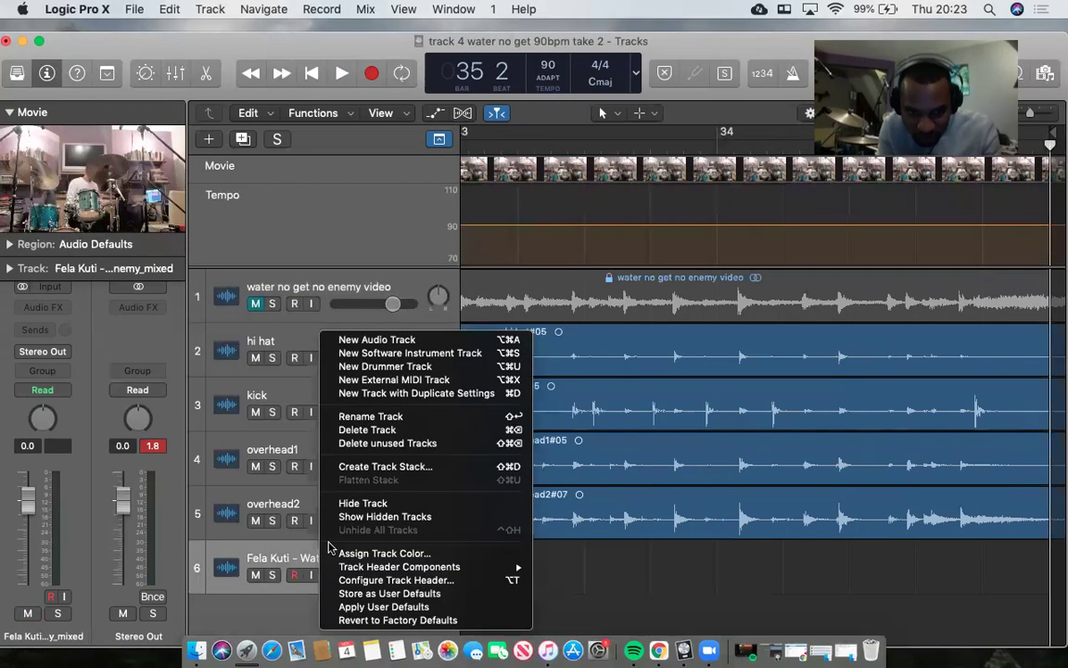
{"action": "left_click", "coordinate": [366, 429]}
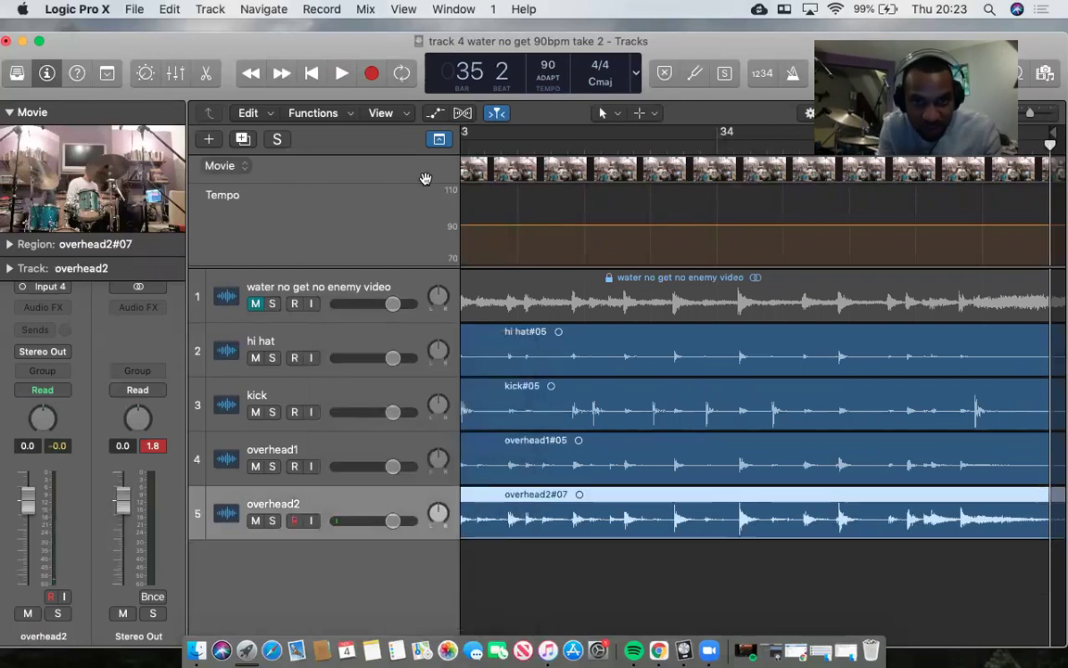
{"action": "scroll", "coordinate": [703, 170], "scroll_direction": "left", "scroll_amount": 15}
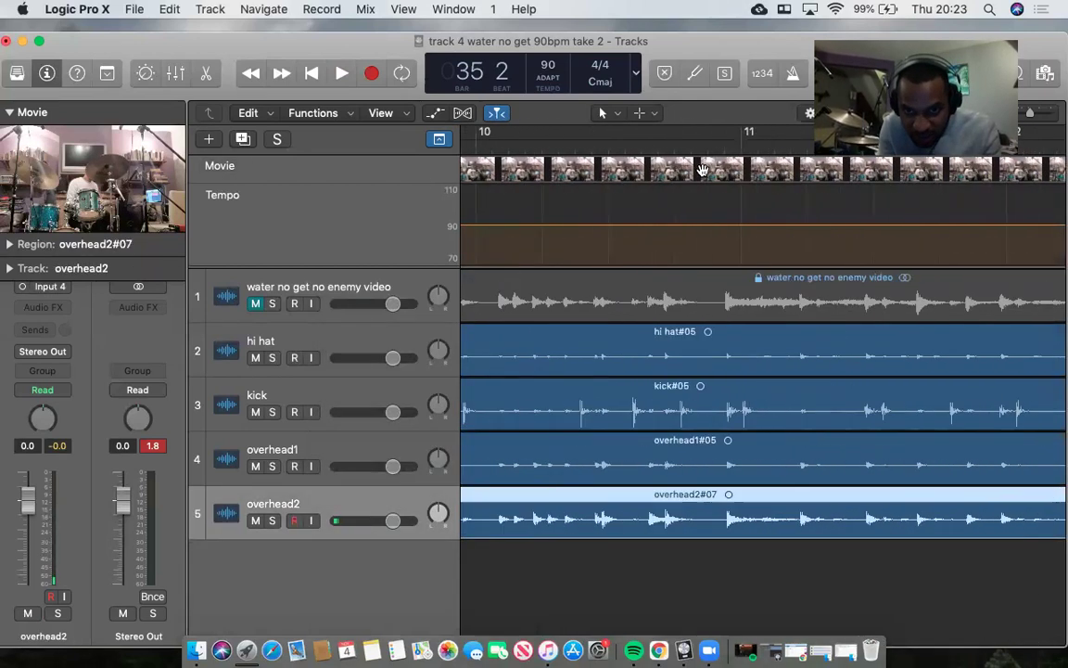
{"action": "scroll", "coordinate": [703, 170], "scroll_direction": "left", "scroll_amount": 6}
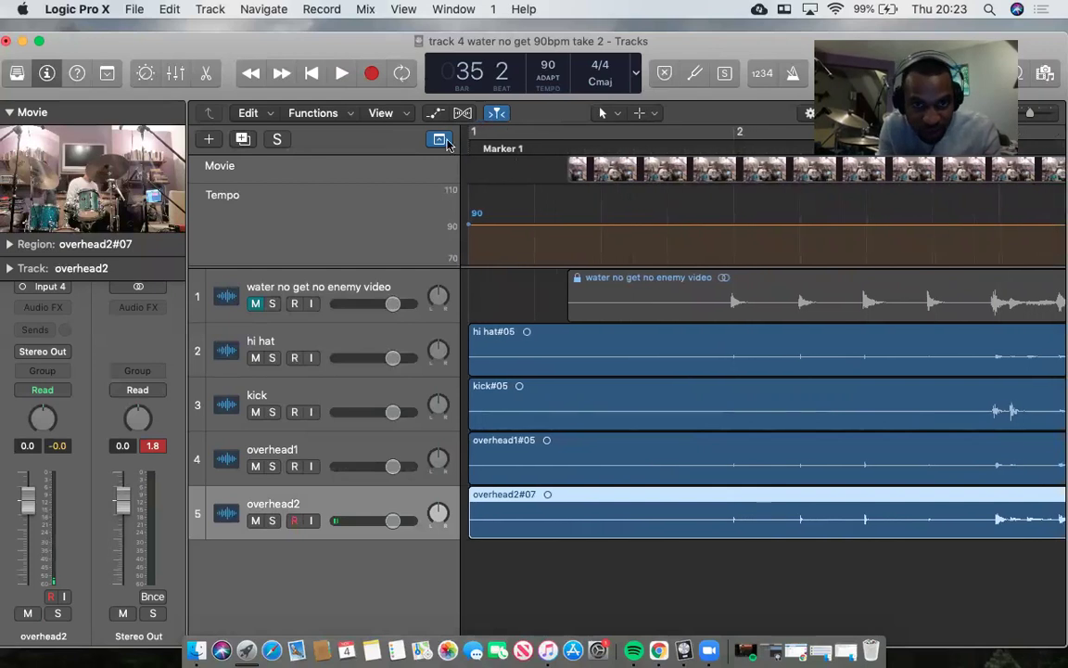
{"action": "key", "text": "Return"}
Step: Export audio to movie as 'water no get no enemy video 2' on the Desktop, then minimize Logic
{"action": "left_click", "coordinate": [134, 9]}
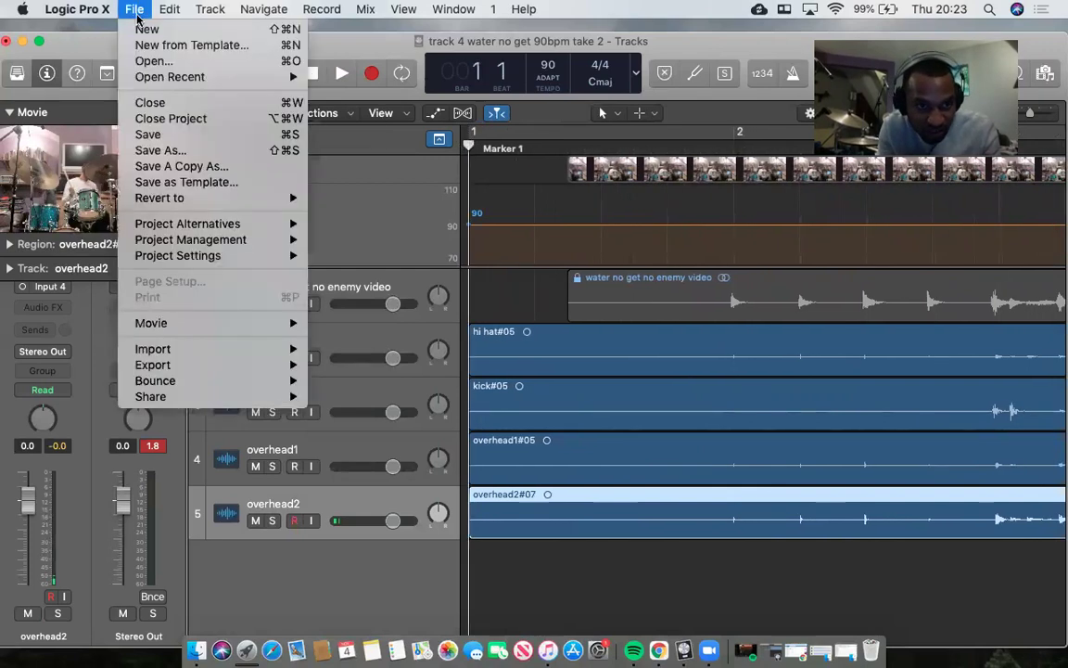
{"action": "mouse_move", "coordinate": [212, 327]}
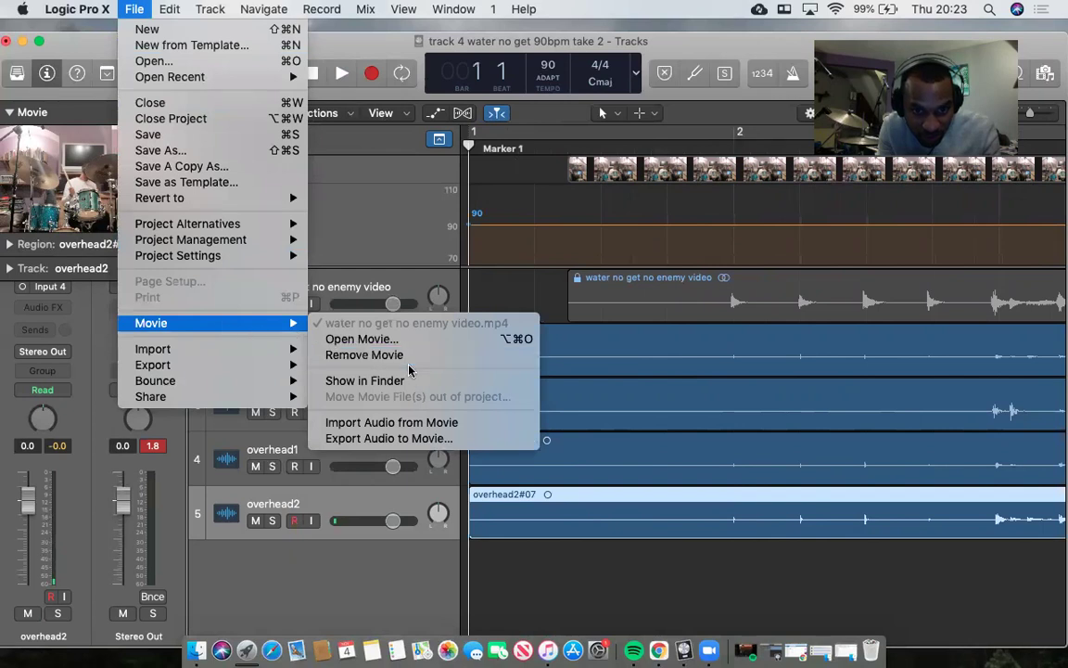
{"action": "left_click", "coordinate": [430, 439]}
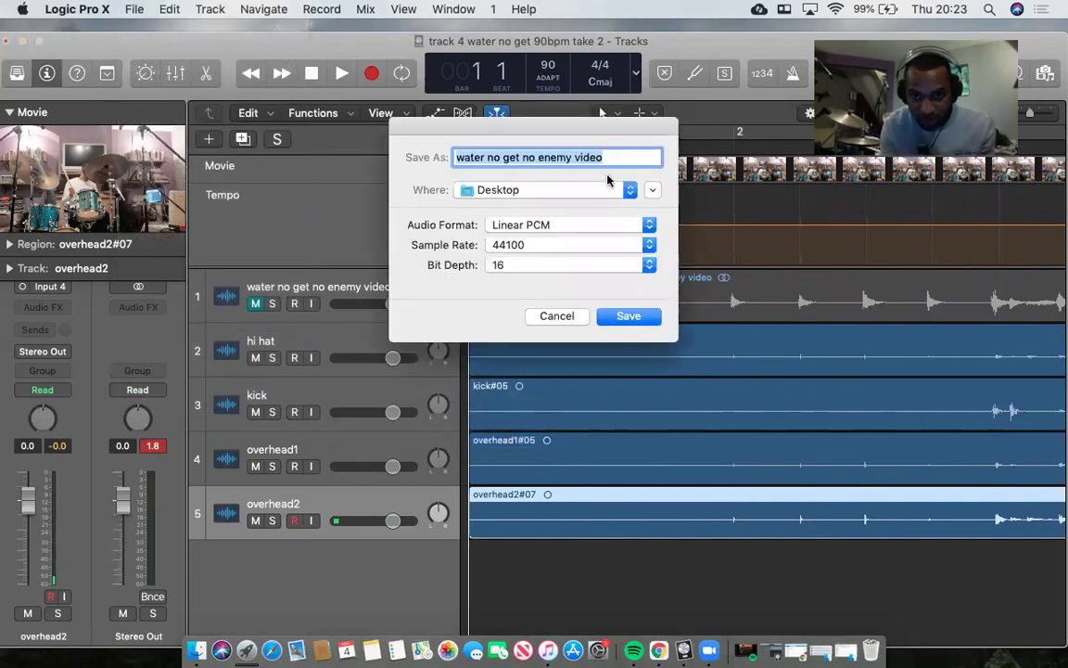
{"action": "left_click", "coordinate": [605, 158]}
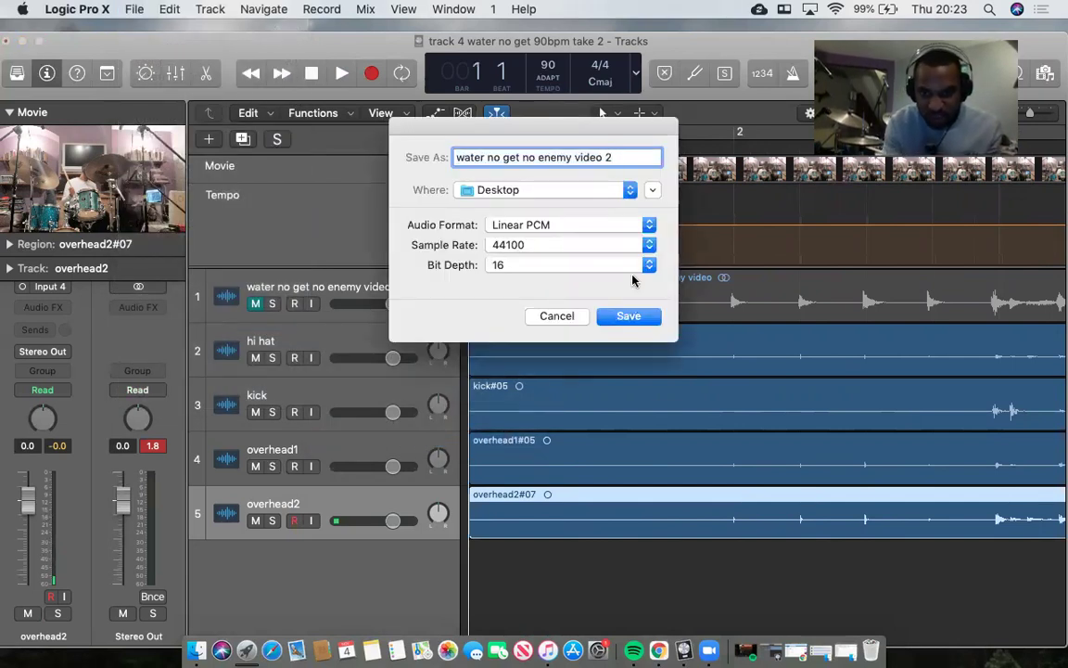
{"action": "left_click", "coordinate": [631, 315]}
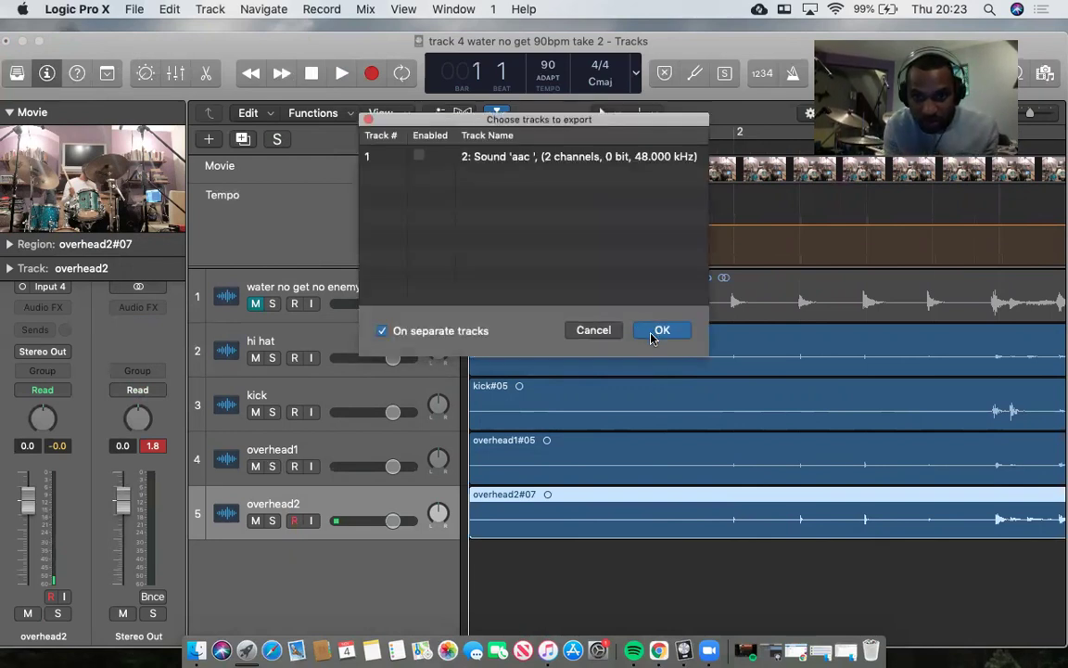
{"action": "left_click", "coordinate": [656, 332]}
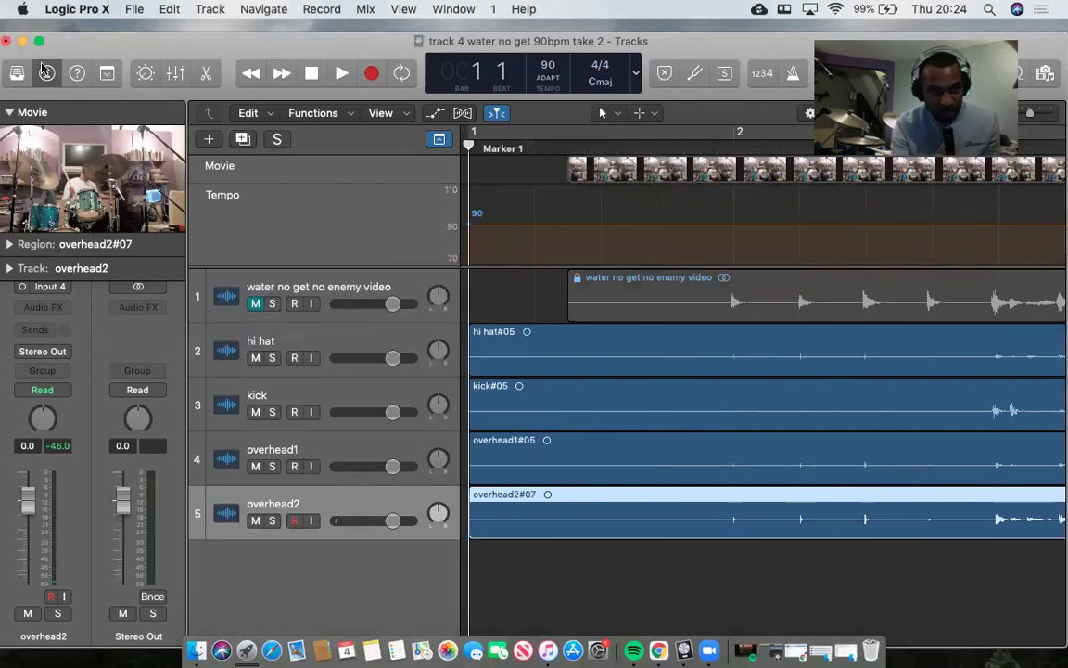
{"action": "left_click", "coordinate": [23, 41]}
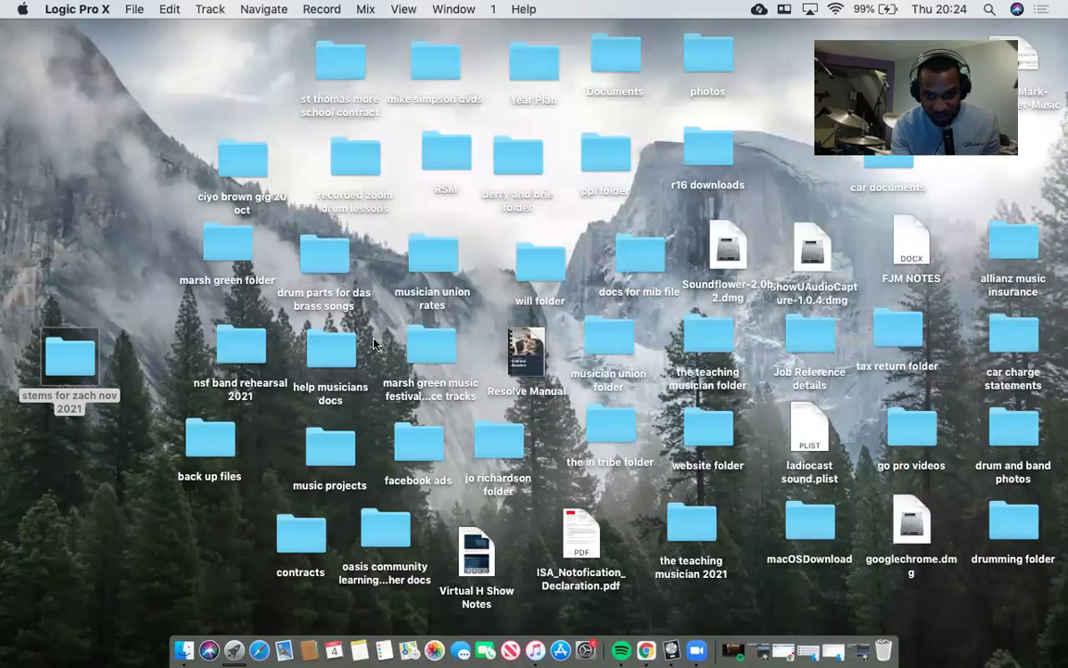
Step: Open a Finder window on Recents and widen it to reveal the date column
{"action": "left_click", "coordinate": [185, 652]}
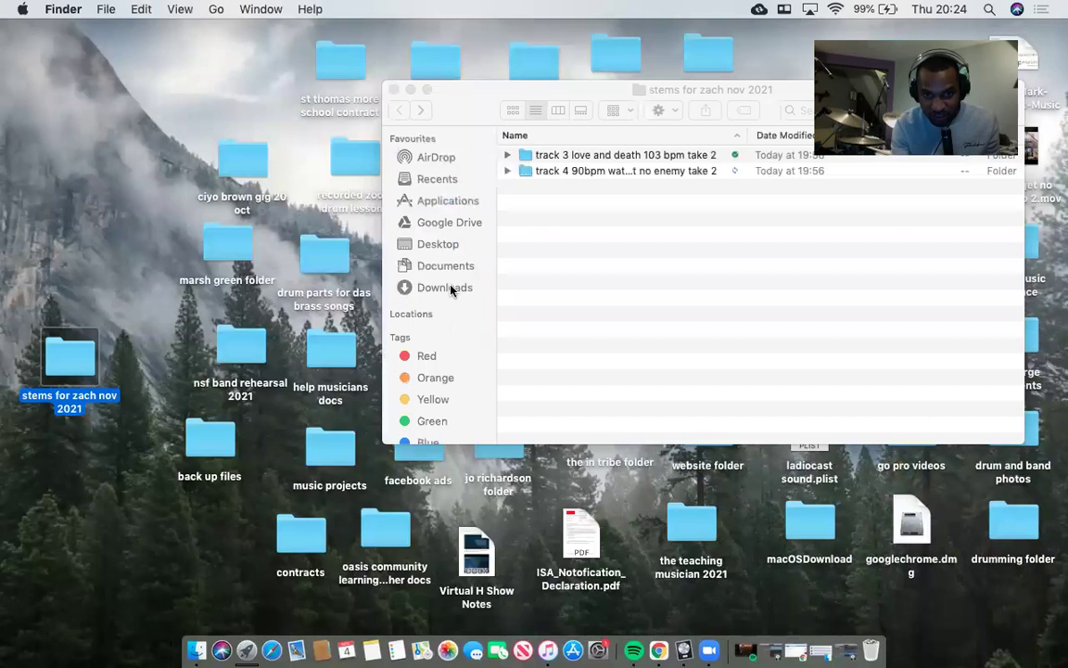
{"action": "left_click", "coordinate": [447, 287]}
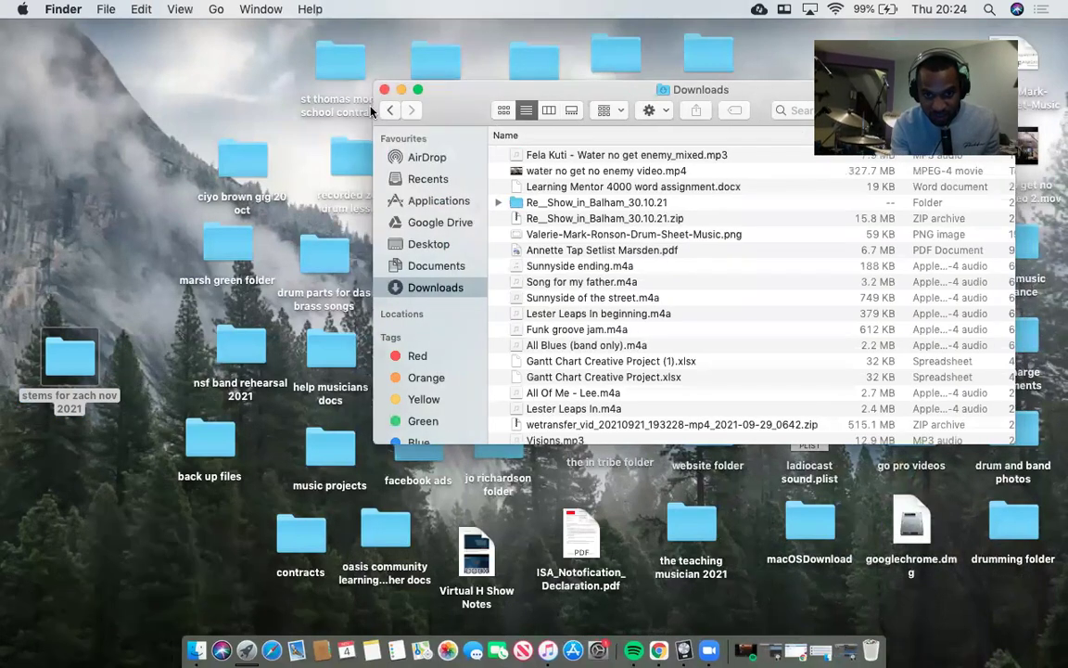
{"action": "left_click_drag", "start_coordinate": [370, 109], "coordinate": [253, 107]}
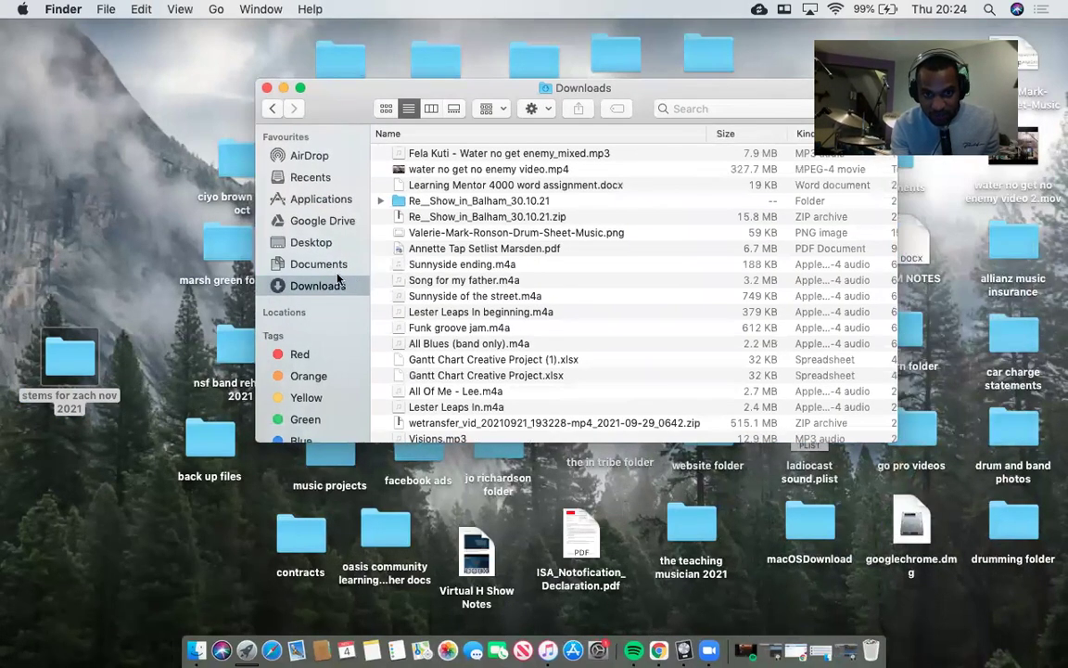
{"action": "left_click", "coordinate": [316, 178]}
{"action": "left_click_drag", "start_coordinate": [461, 95], "coordinate": [361, 104]}
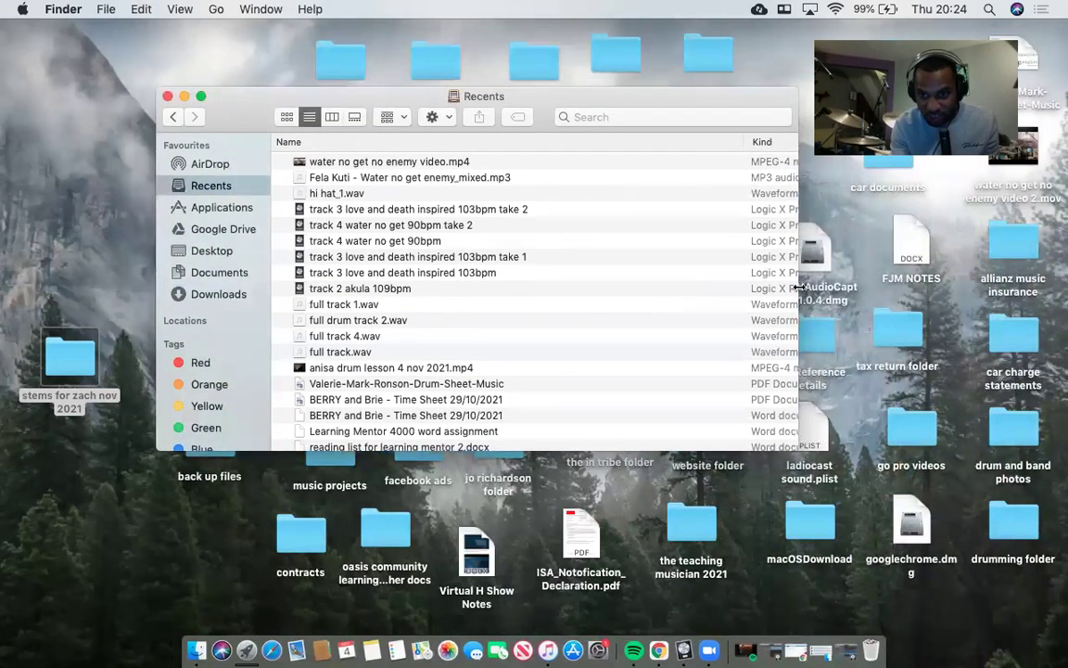
{"action": "left_click_drag", "start_coordinate": [797, 287], "coordinate": [950, 287]}
Step: Search Recents for 'water no' and bring the search results to the front
{"action": "left_click", "coordinate": [747, 114]}
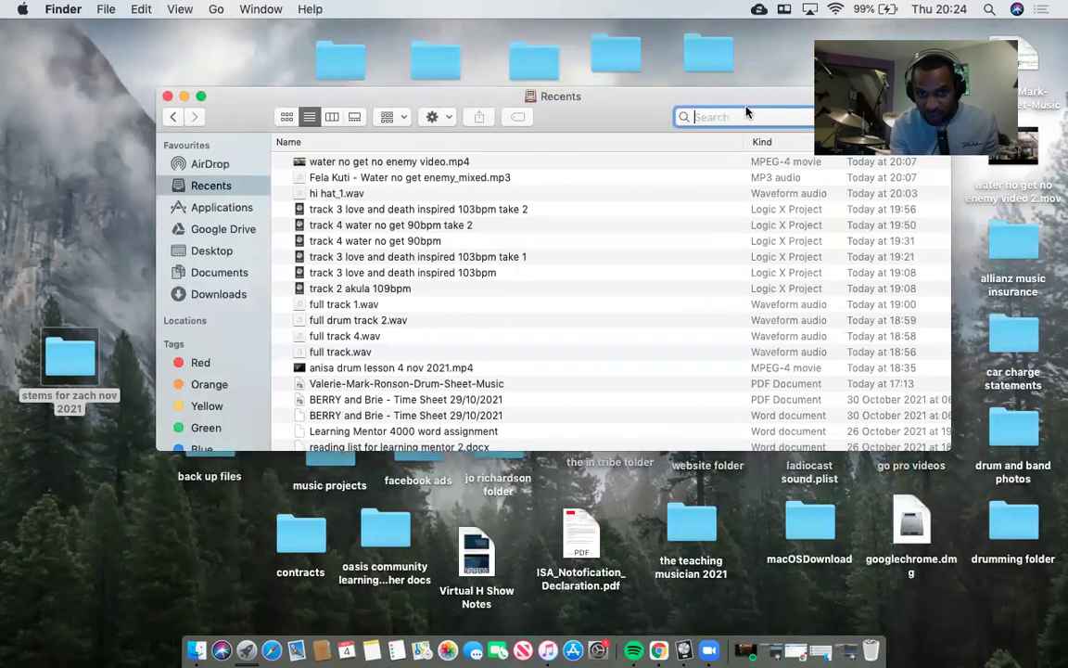
{"action": "left_click_drag", "start_coordinate": [593, 126], "coordinate": [529, 126]}
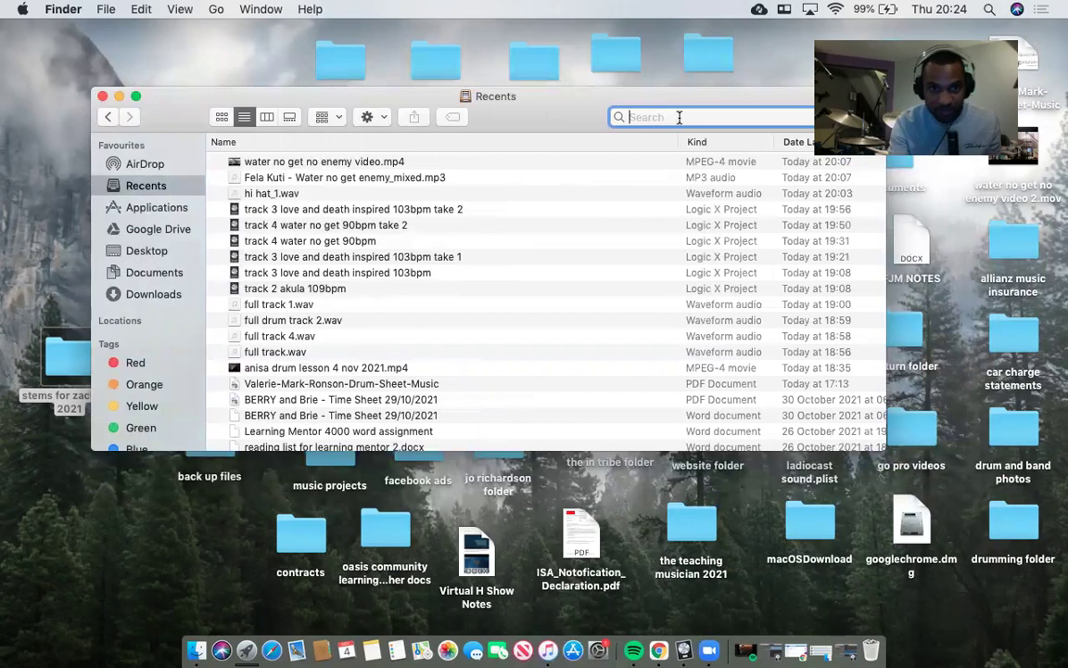
{"action": "type", "text": "water no"}
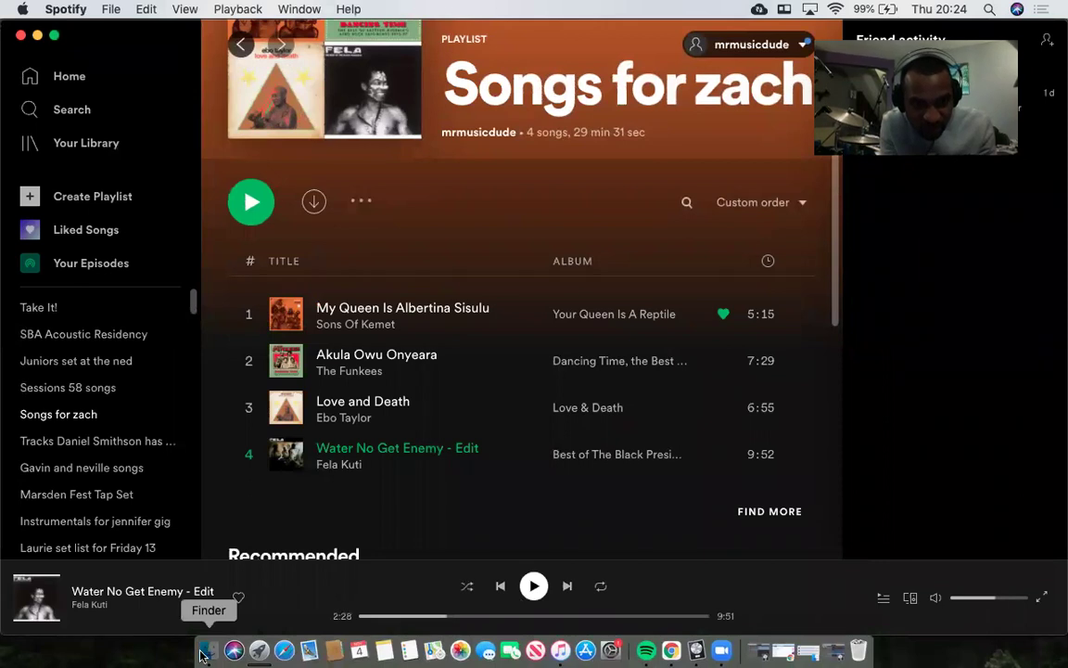
{"action": "left_click", "coordinate": [208, 652]}
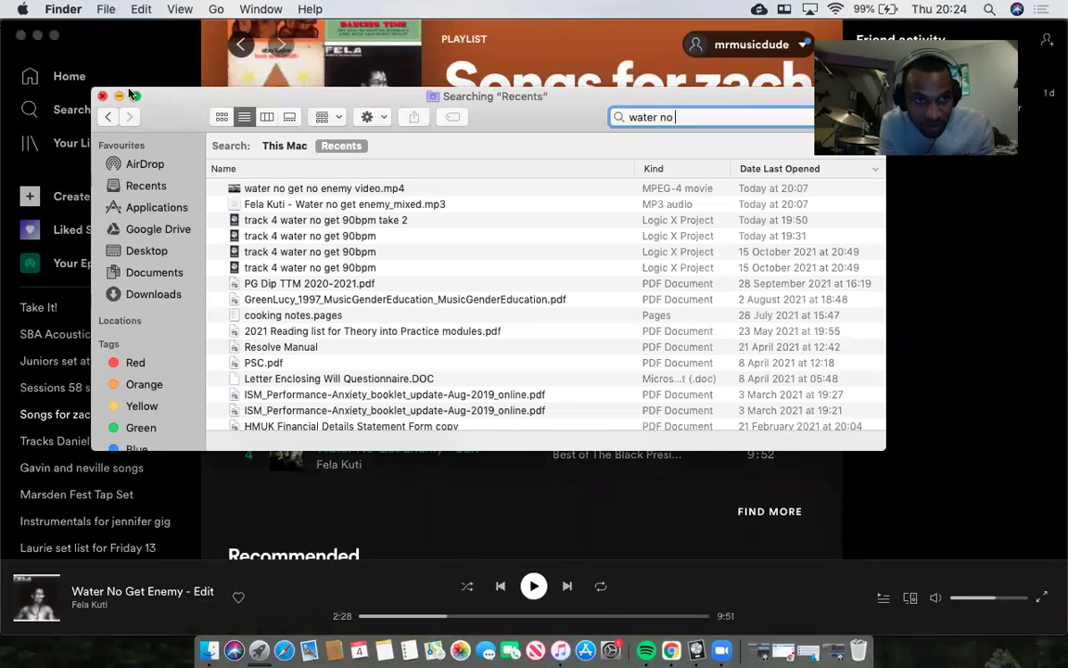
Step: Back in Logic, choose File > Movie > Export Audio to Movie to reopen the save dialog
{"action": "left_click", "coordinate": [697, 650]}
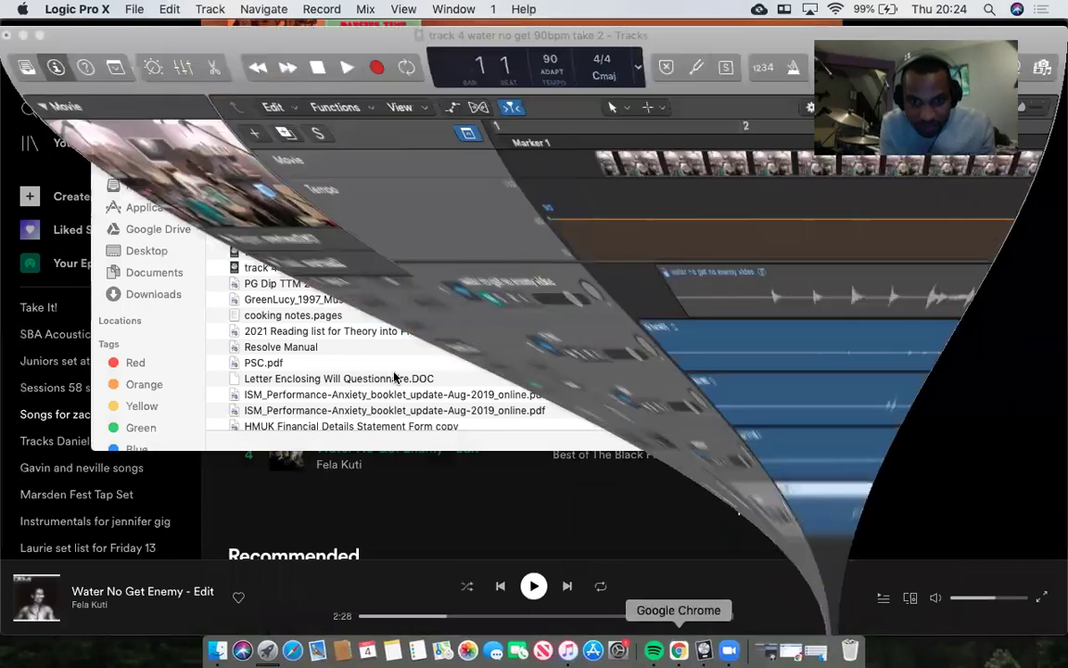
{"action": "left_click", "coordinate": [134, 10]}
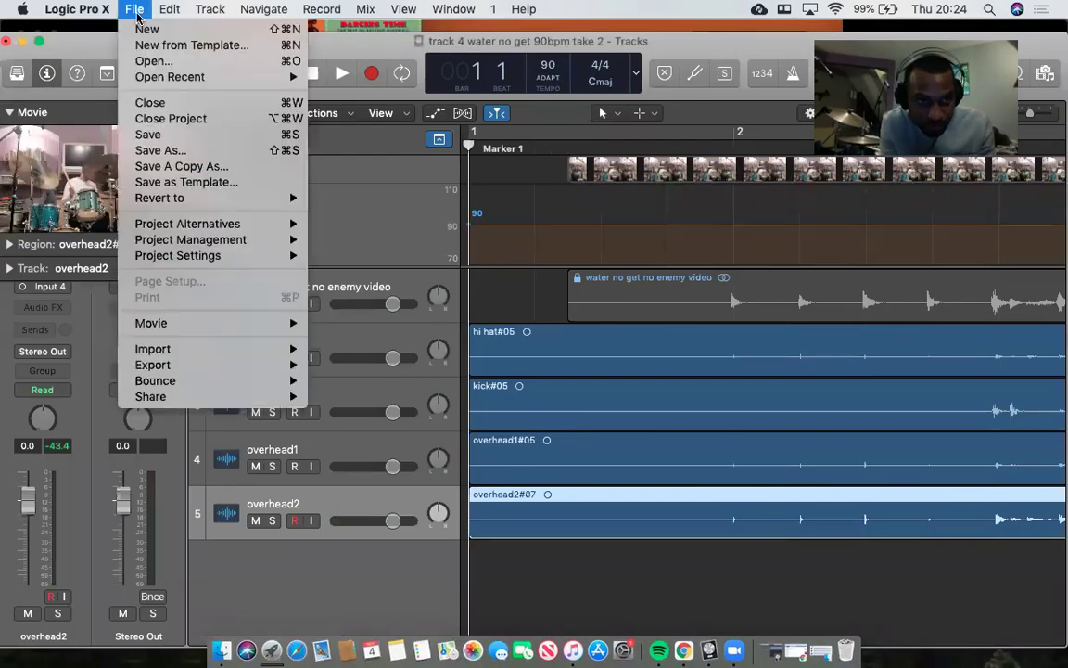
{"action": "mouse_move", "coordinate": [165, 81]}
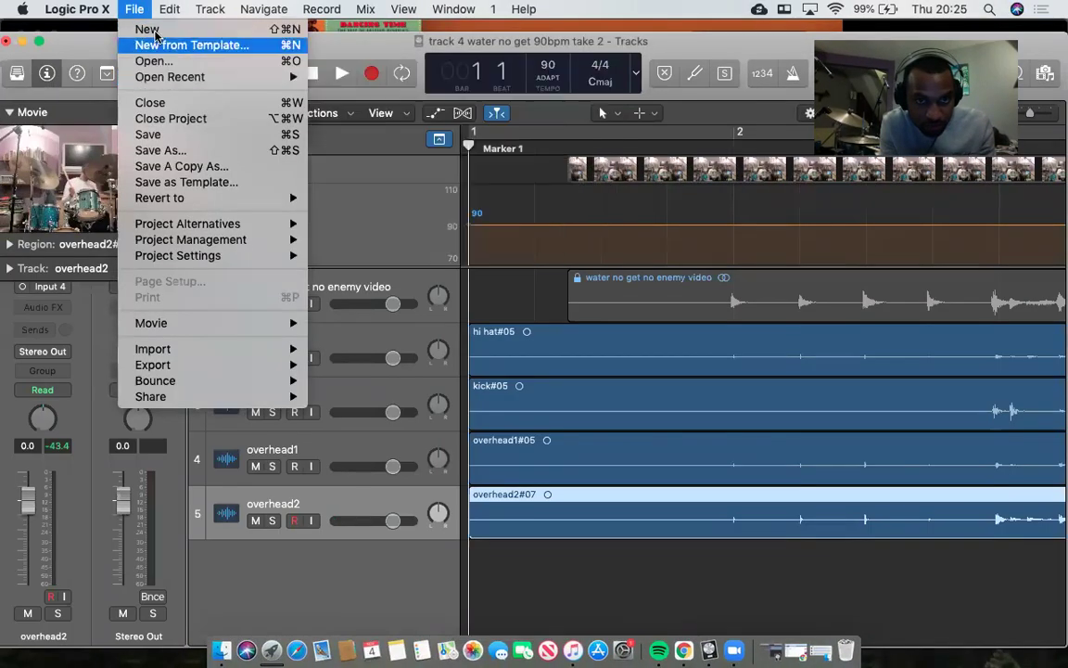
{"action": "left_click", "coordinate": [75, 44]}
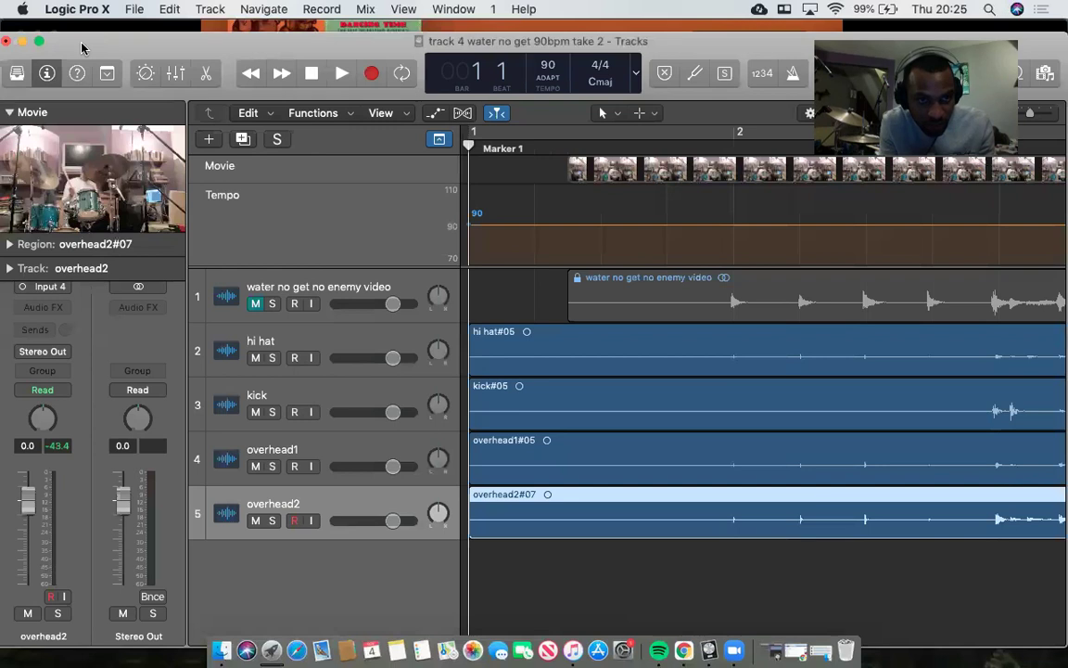
{"action": "left_click", "coordinate": [134, 9]}
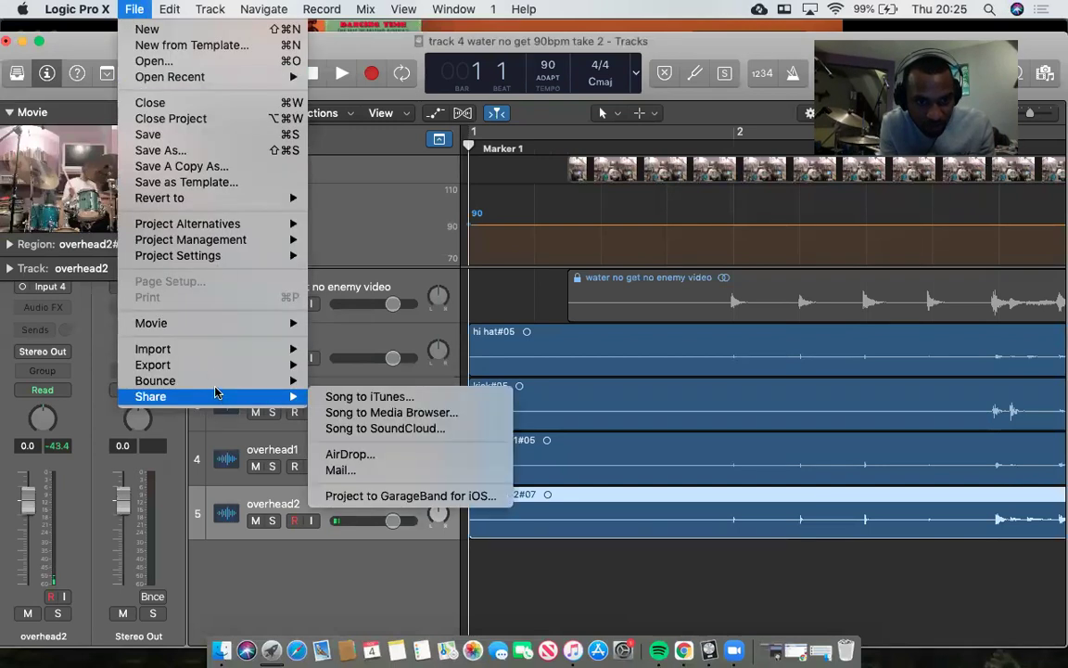
{"action": "mouse_move", "coordinate": [217, 381]}
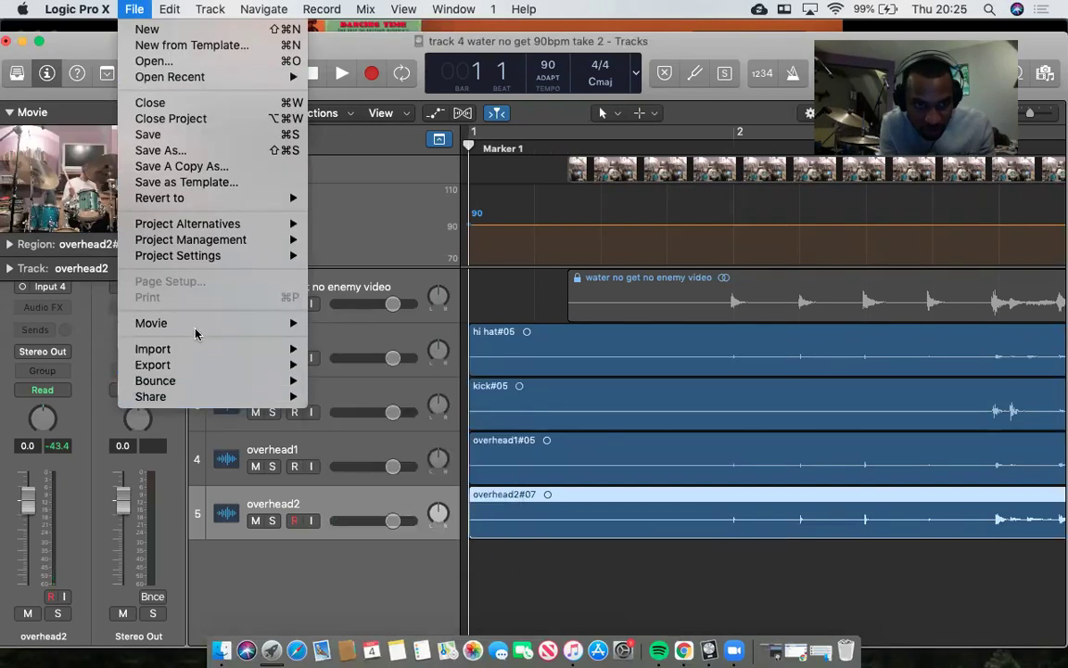
{"action": "mouse_move", "coordinate": [200, 353]}
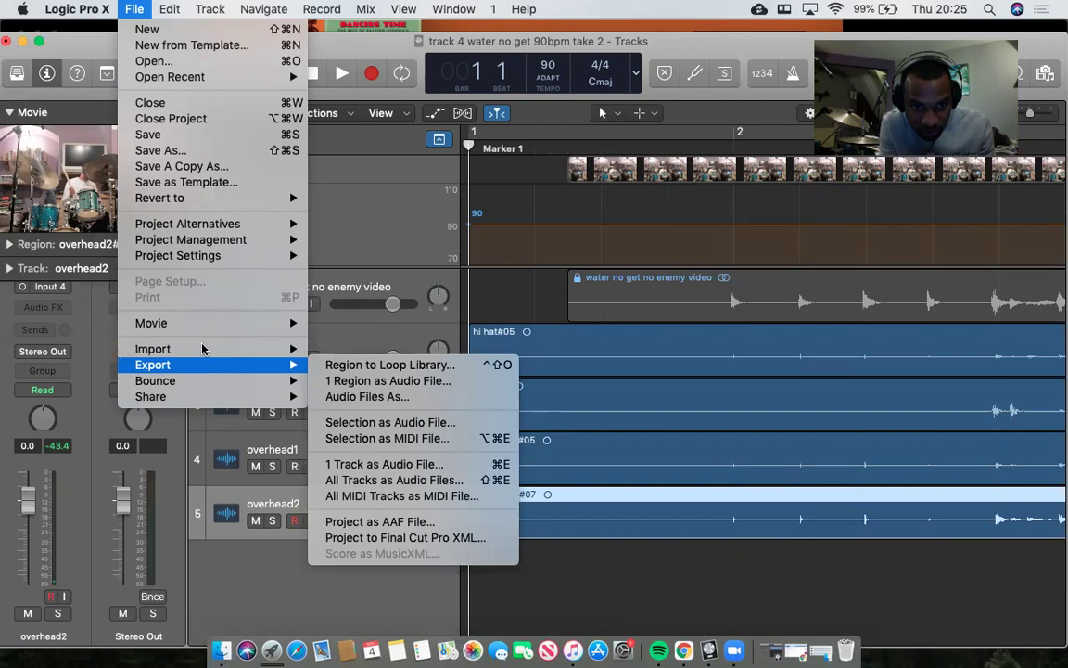
{"action": "mouse_move", "coordinate": [196, 327]}
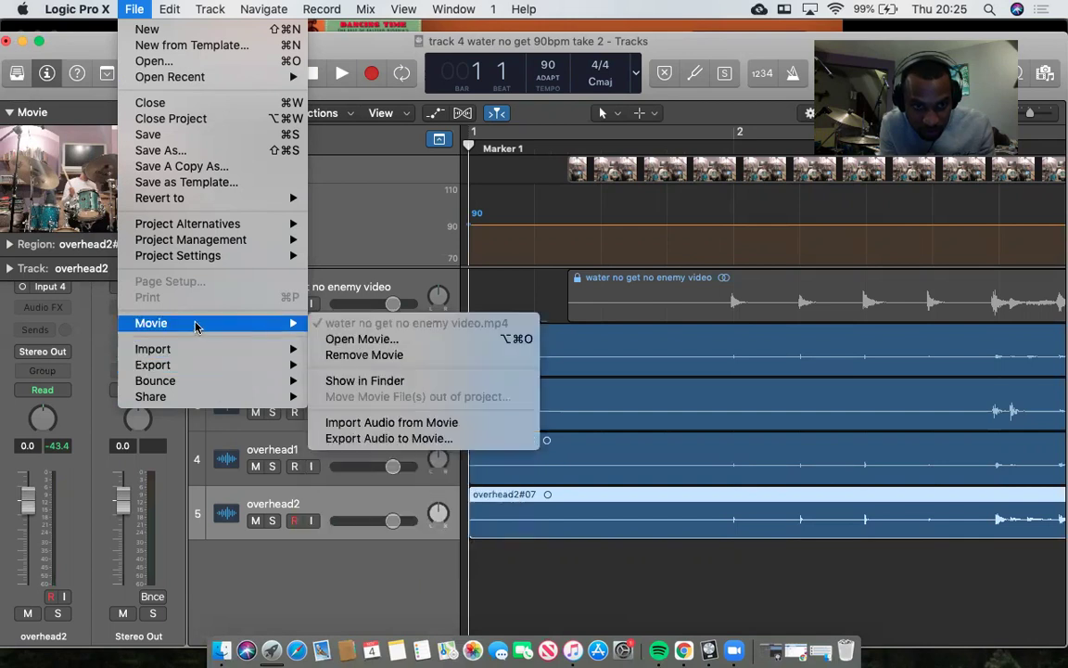
{"action": "left_click", "coordinate": [394, 439]}
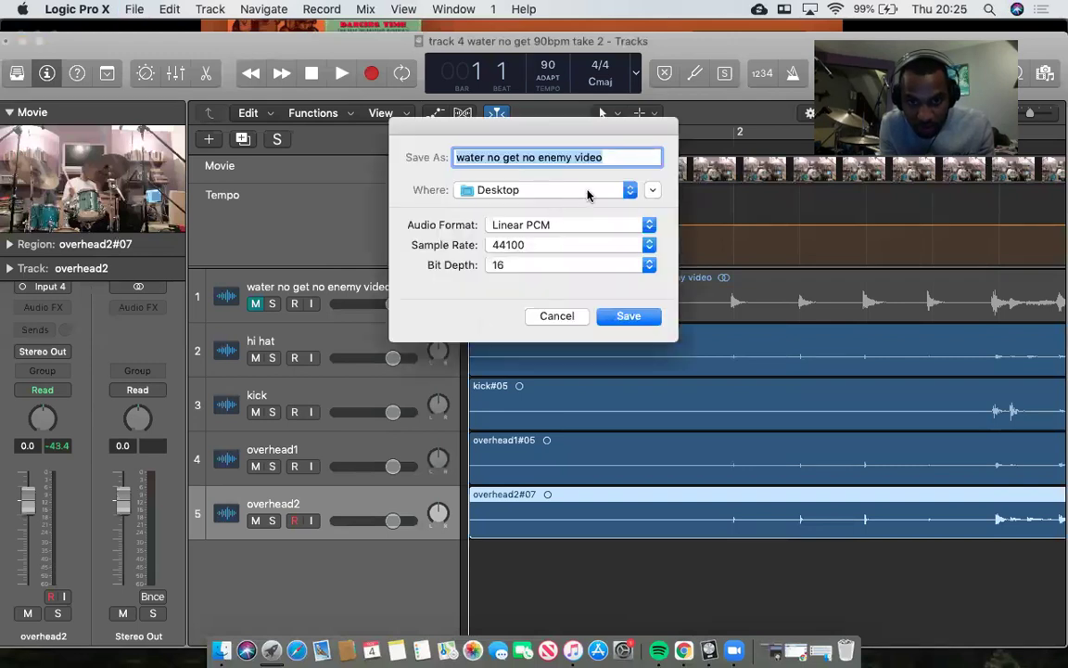
Step: Save the export as 'water no get no enemy video final.mov' on the Desktop and confirm the export tracks
{"action": "key", "text": "Right"}
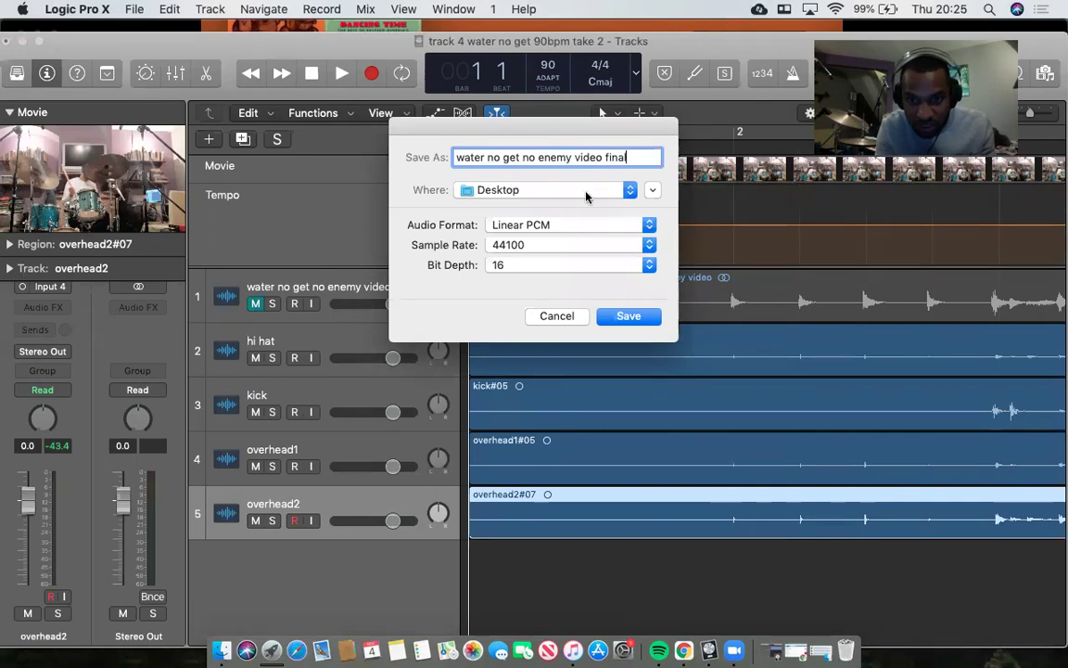
{"action": "left_click", "coordinate": [642, 315]}
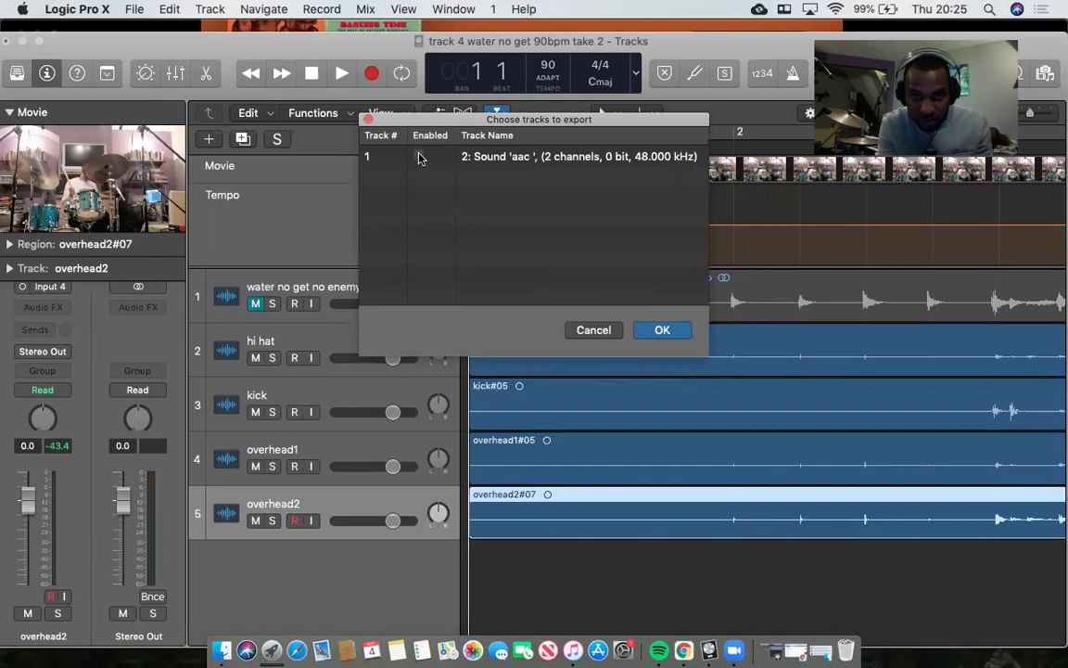
{"action": "left_click", "coordinate": [662, 331]}
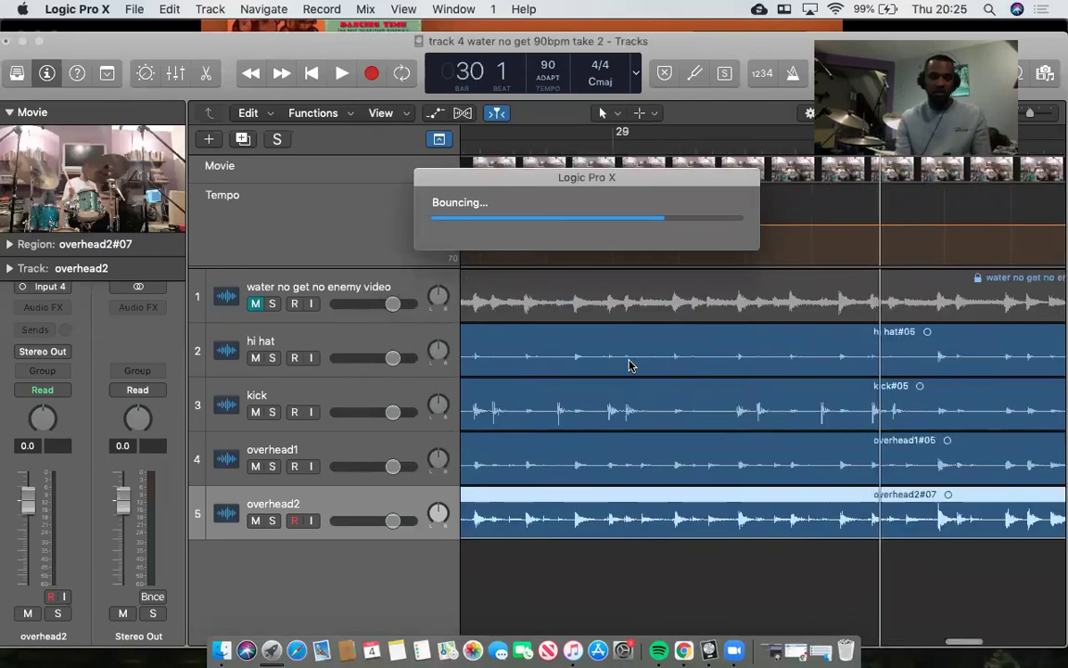
Step: Minimize Logic and the music streaming window, and close the Recents search window
{"action": "left_click", "coordinate": [23, 42]}
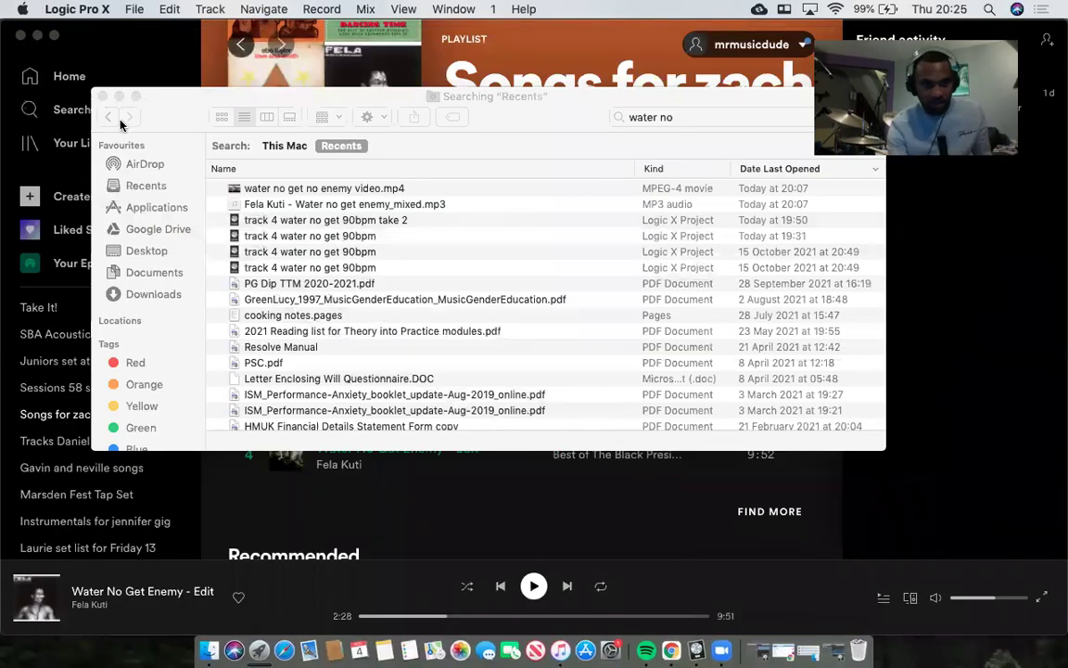
{"action": "left_click", "coordinate": [102, 96]}
{"action": "left_click", "coordinate": [38, 35]}
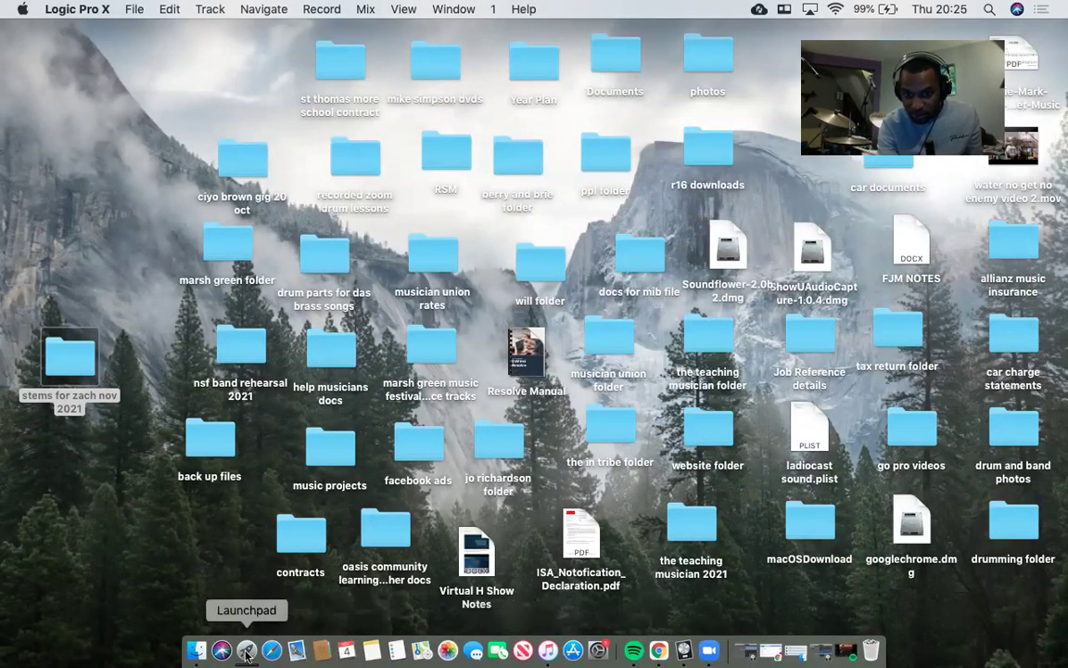
Step: Open a new Finder window showing the Desktop folder's contents
{"action": "left_click", "coordinate": [195, 650]}
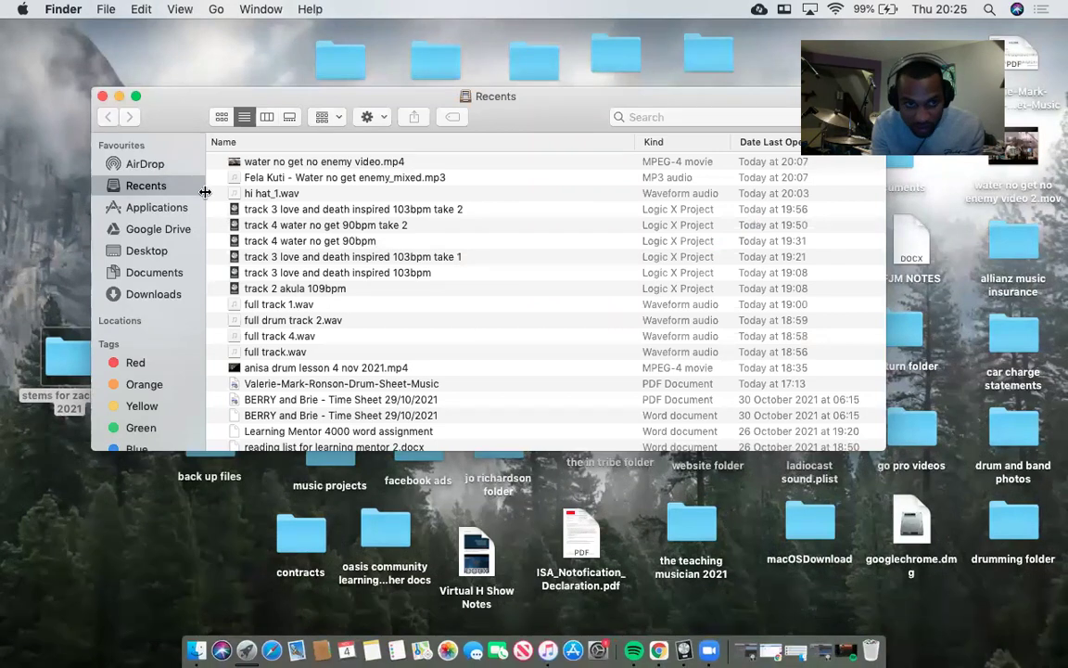
{"action": "left_click", "coordinate": [145, 248]}
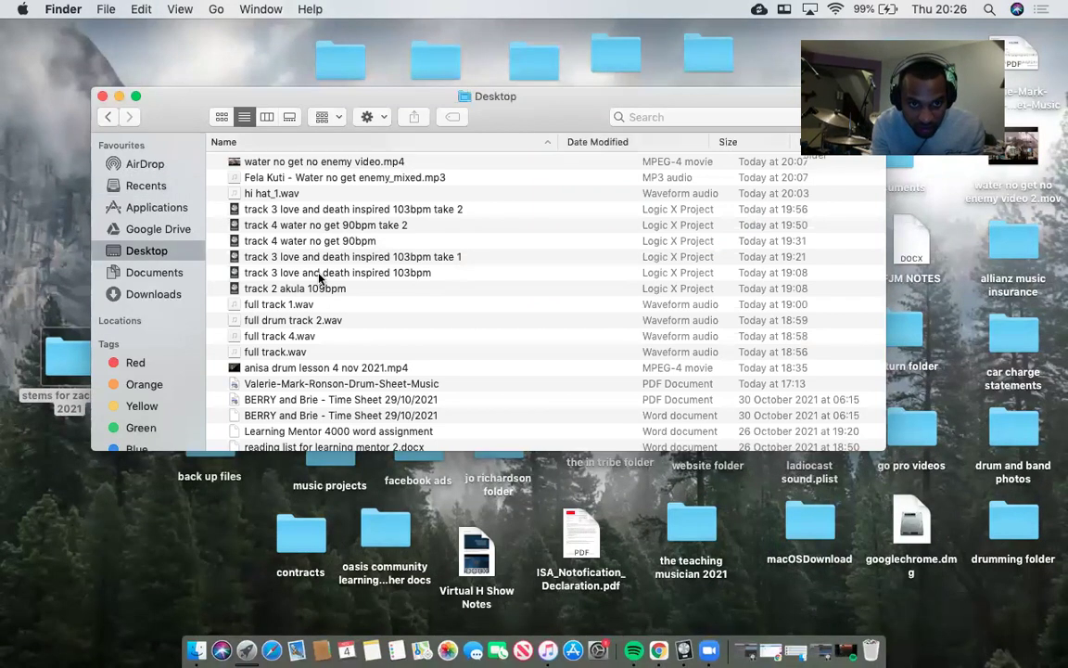
{"action": "scroll", "coordinate": [319, 277], "scroll_direction": "down", "scroll_amount": 10}
{"action": "scroll", "coordinate": [319, 277], "scroll_direction": "down", "scroll_amount": 5}
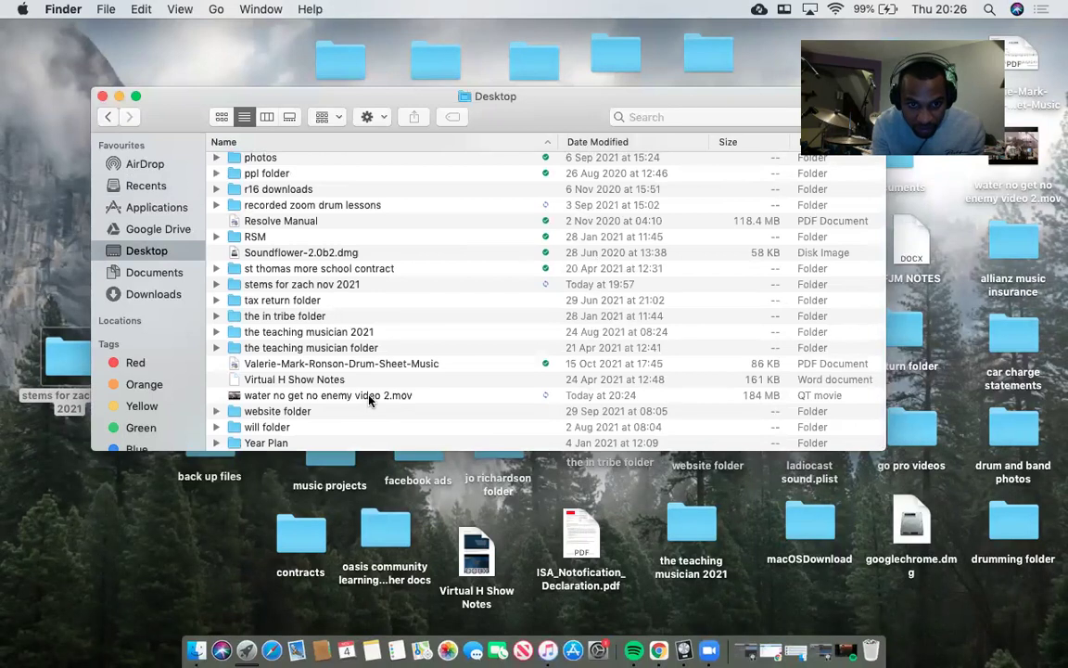
{"action": "scroll", "coordinate": [369, 398], "scroll_direction": "up", "scroll_amount": 15}
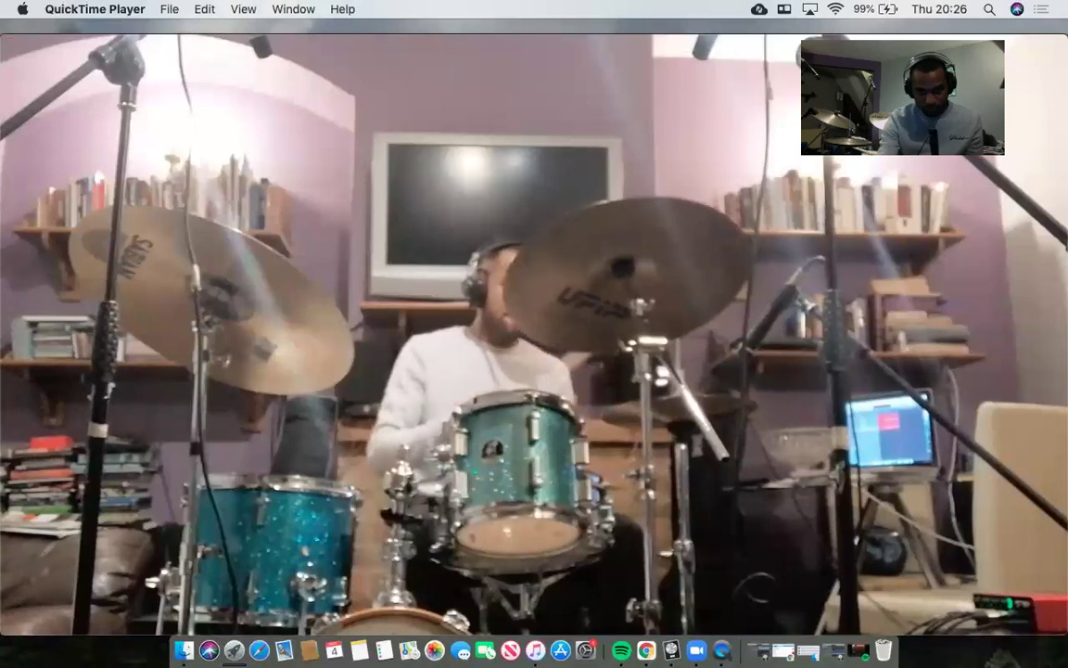
Step: Pause and minimize the Desktop video, then show the Downloads folder in Finder
{"action": "mouse_move", "coordinate": [727, 539]}
{"action": "left_click", "coordinate": [532, 501]}
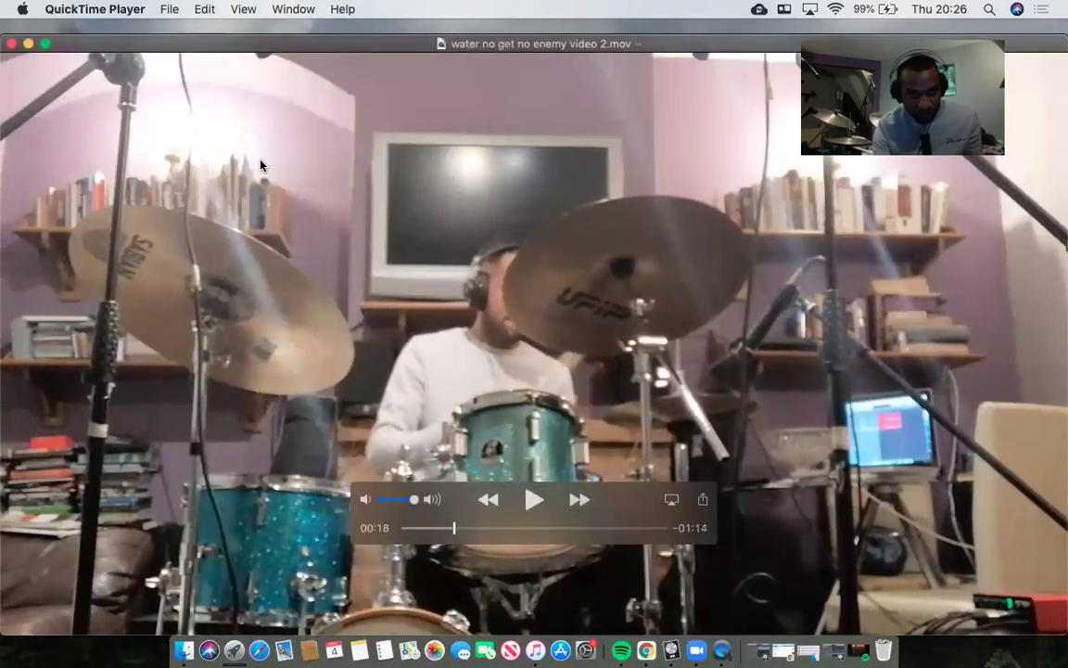
{"action": "left_click", "coordinate": [28, 43]}
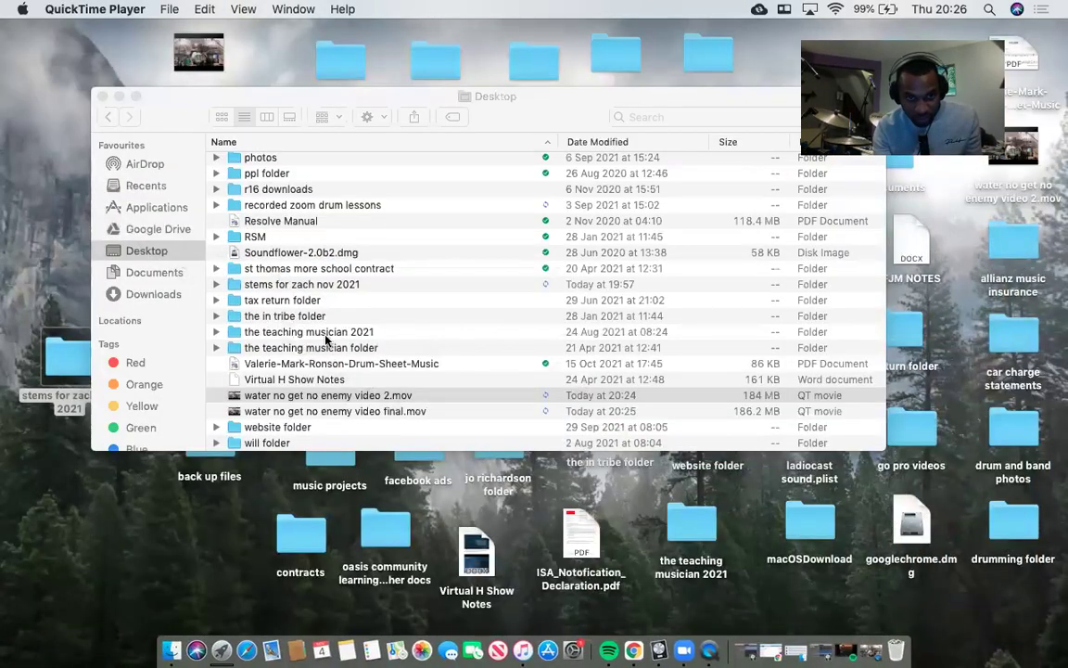
{"action": "scroll", "coordinate": [322, 301], "scroll_direction": "up", "scroll_amount": 1}
{"action": "scroll", "coordinate": [323, 302], "scroll_direction": "up", "scroll_amount": 10}
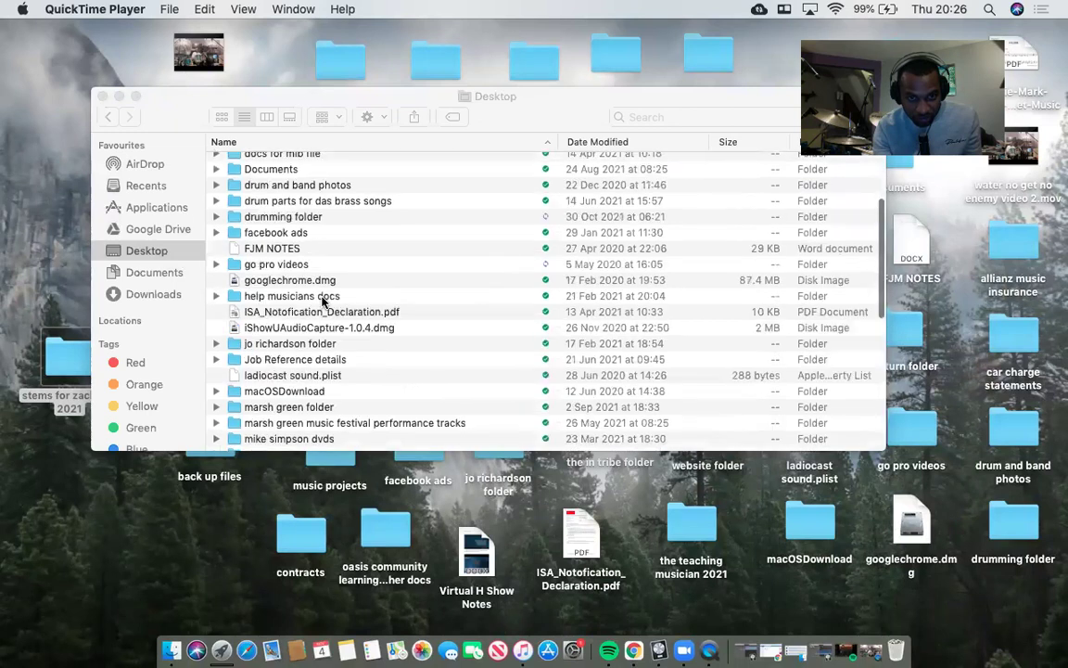
{"action": "left_click", "coordinate": [162, 303]}
{"action": "left_click", "coordinate": [158, 295]}
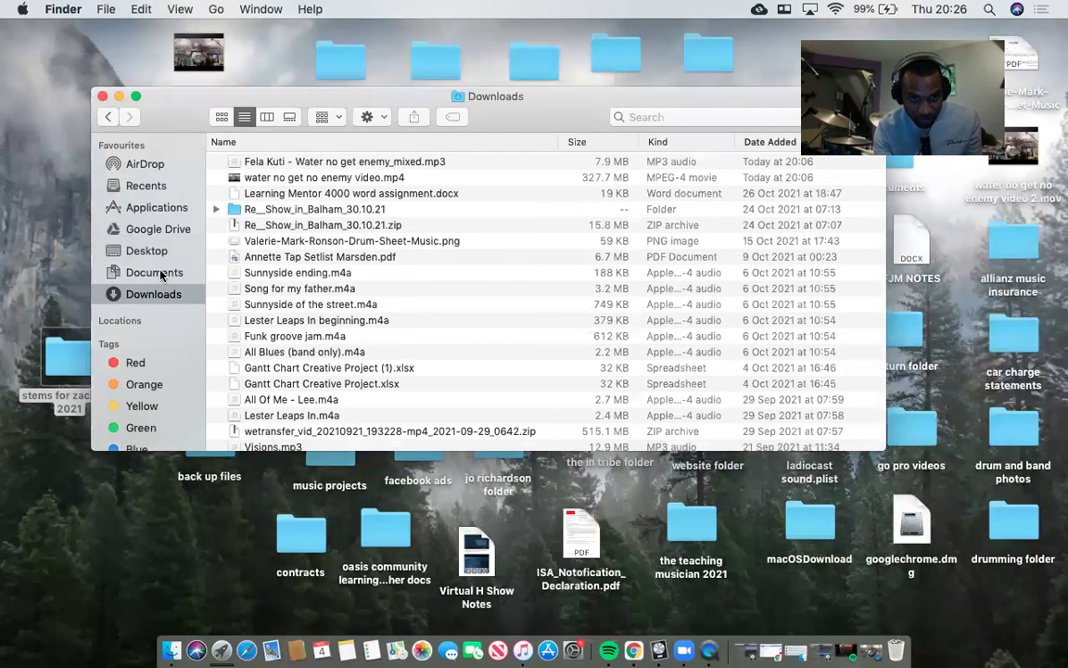
{"action": "left_click", "coordinate": [160, 273]}
{"action": "left_click", "coordinate": [148, 293]}
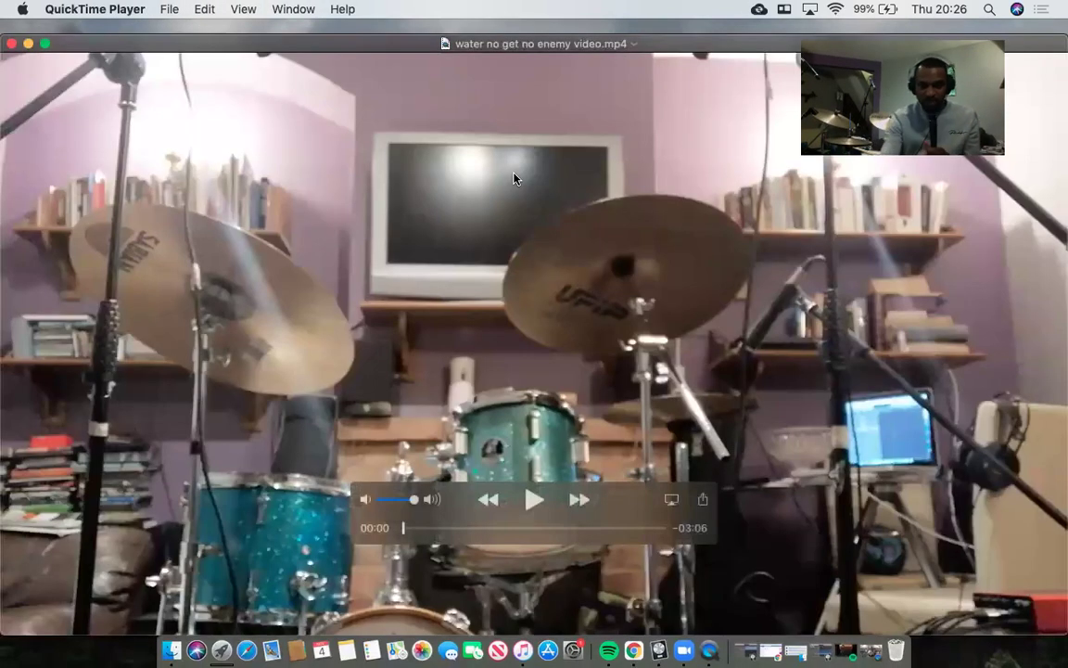
Step: Play the original water no get no enemy video.mp4, skipping ahead and pausing near 01:58
{"action": "left_click", "coordinate": [534, 499]}
{"action": "left_click", "coordinate": [474, 528]}
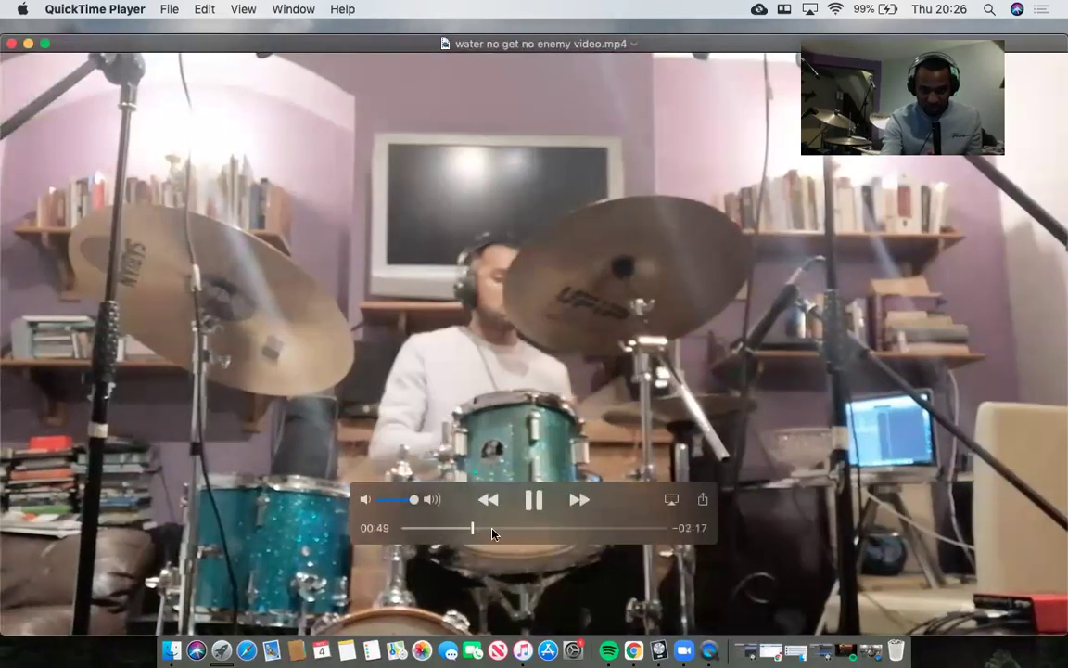
{"action": "left_click", "coordinate": [540, 528]}
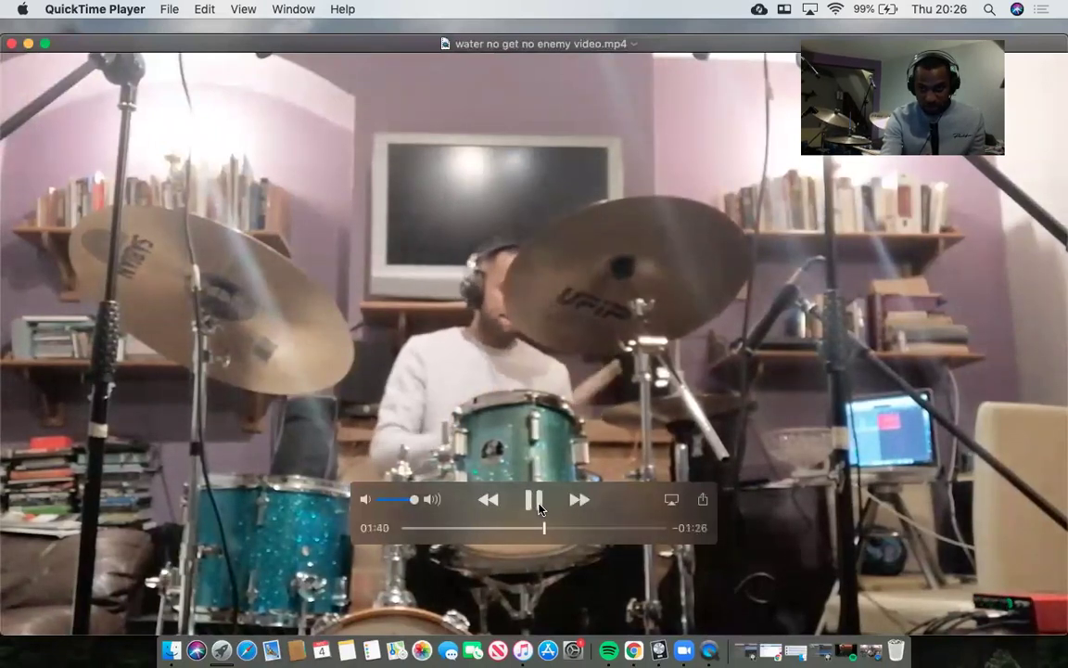
{"action": "left_click", "coordinate": [570, 529]}
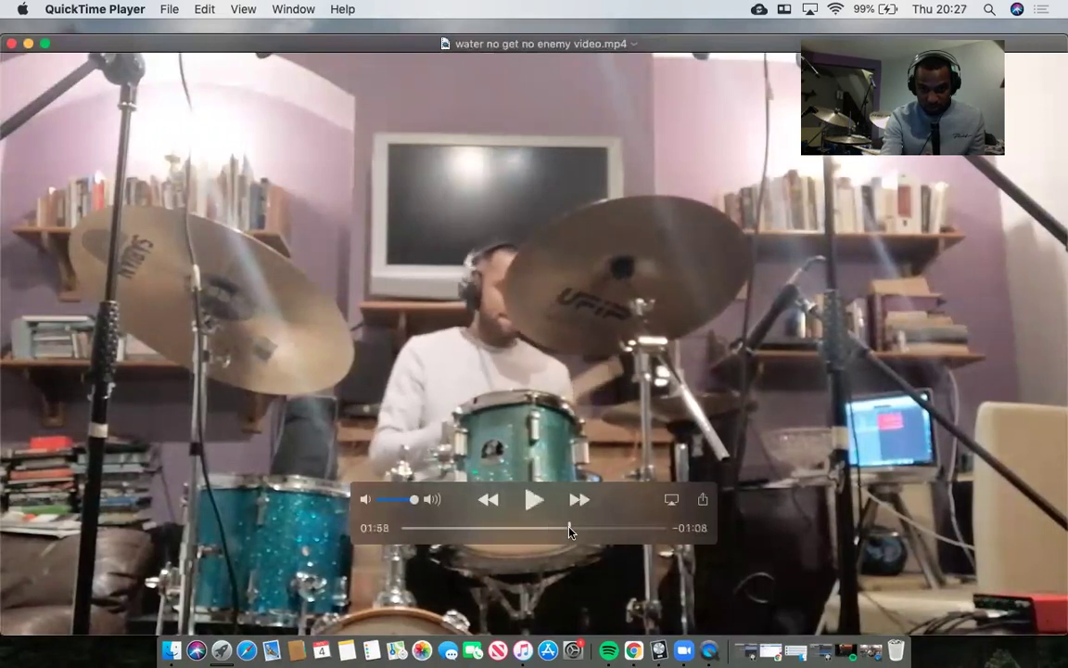
{"action": "left_click", "coordinate": [535, 501]}
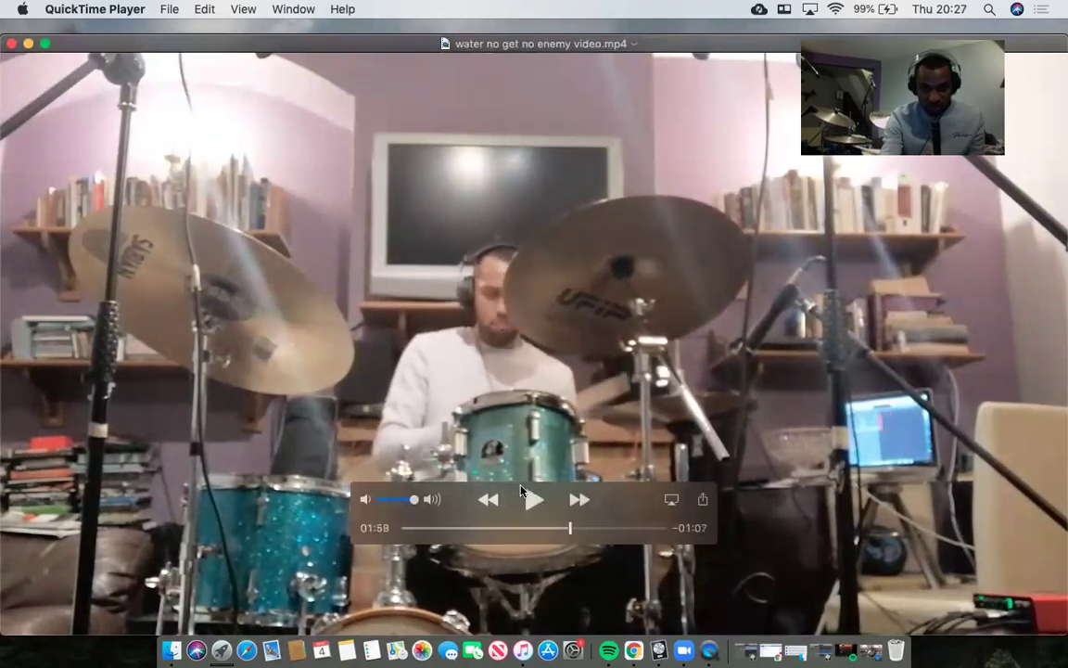
Step: Close the original video and open water no get no enemy video 2.mov from Finder's Desktop
{"action": "left_click", "coordinate": [11, 44]}
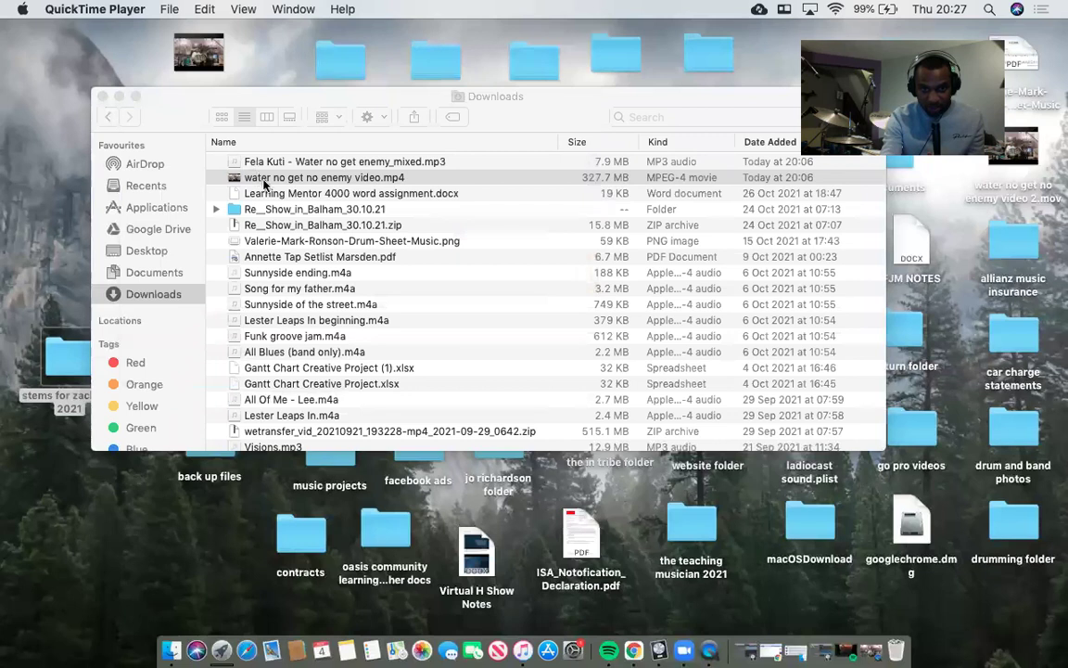
{"action": "scroll", "coordinate": [215, 250], "scroll_direction": "up", "scroll_amount": 1}
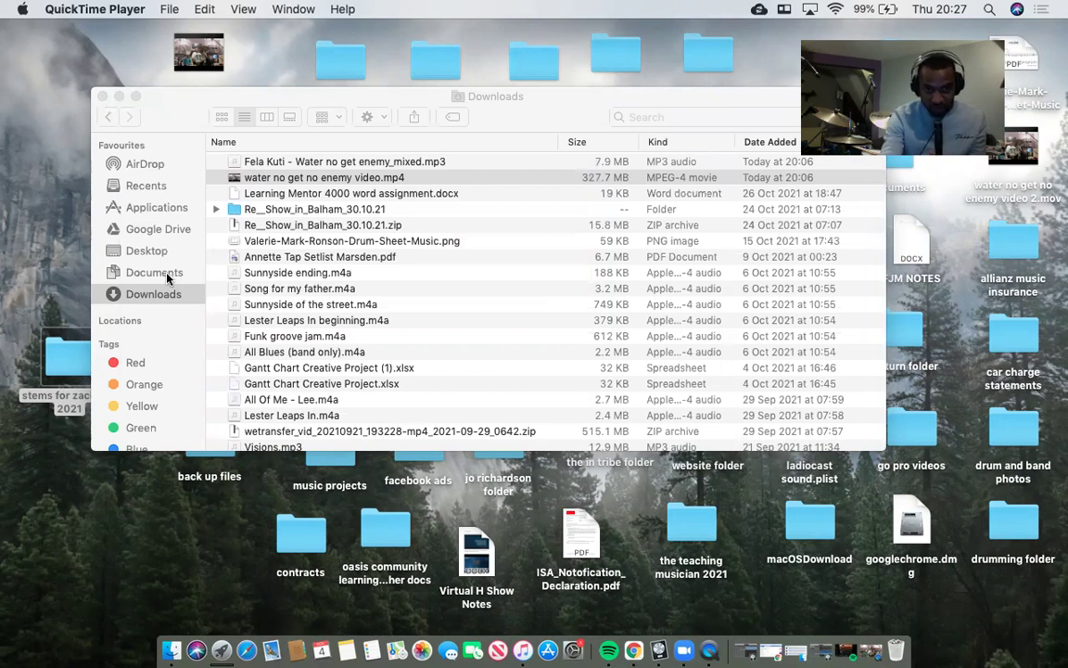
{"action": "left_click", "coordinate": [153, 247]}
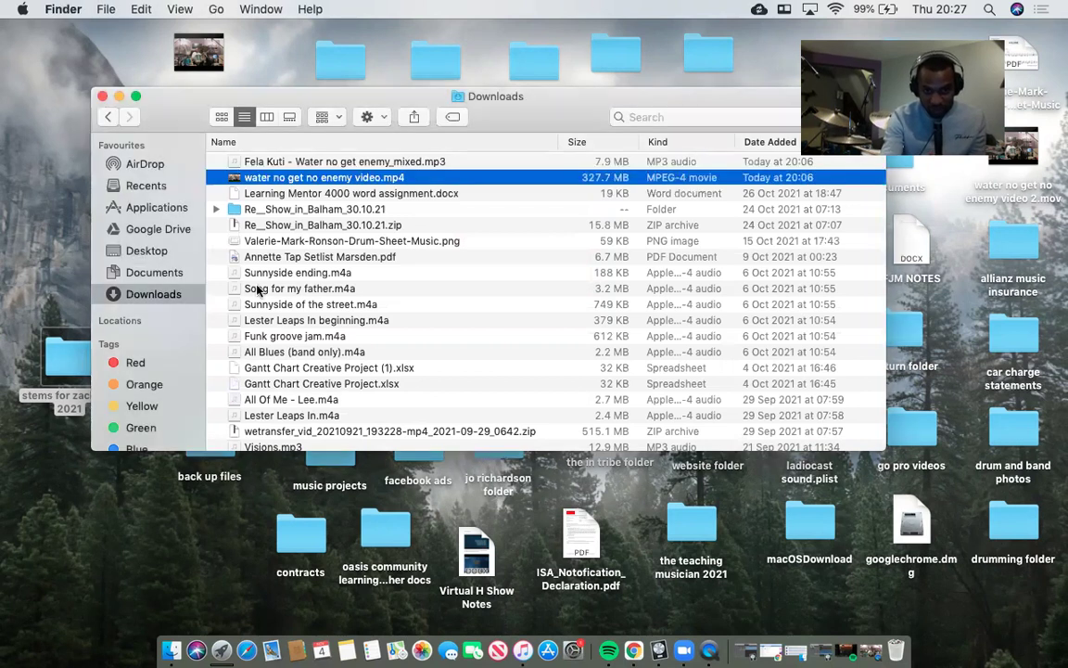
{"action": "left_click", "coordinate": [149, 249]}
{"action": "scroll", "coordinate": [377, 306], "scroll_direction": "down", "scroll_amount": 5}
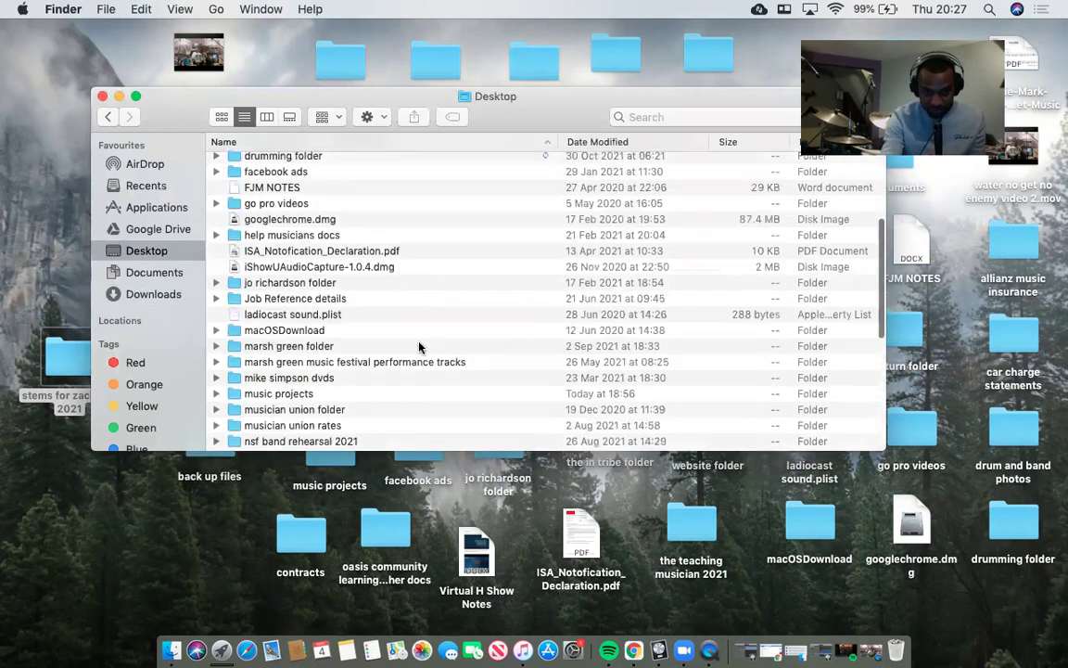
{"action": "scroll", "coordinate": [419, 347], "scroll_direction": "down", "scroll_amount": 10}
{"action": "left_click", "coordinate": [408, 380]}
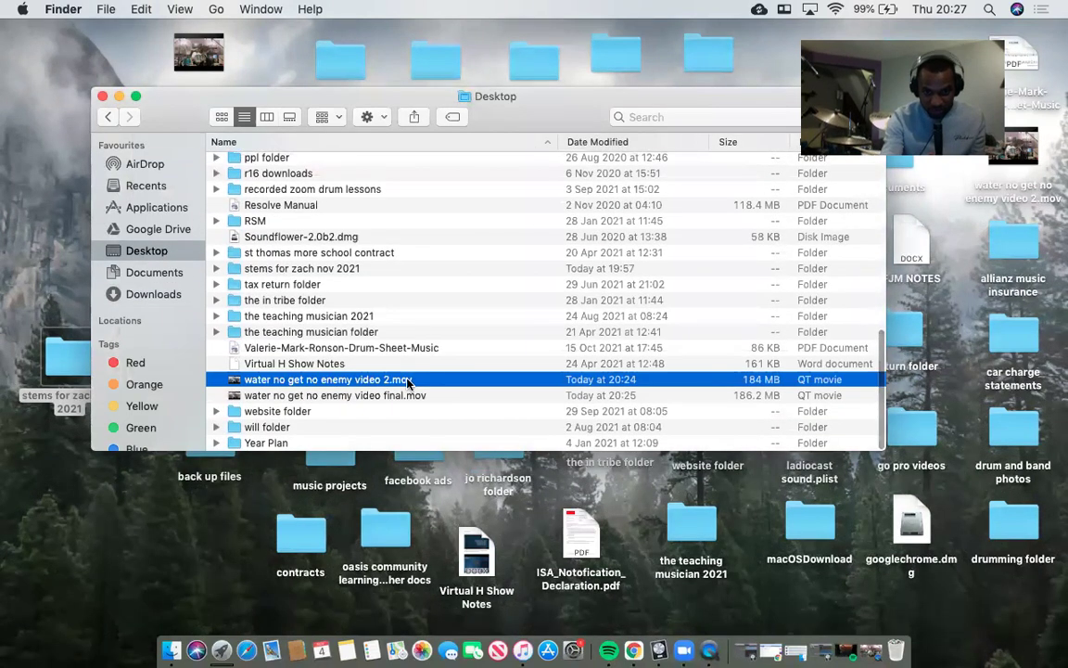
{"action": "double_click", "coordinate": [408, 380]}
Step: Resume playback of water no get no enemy video 2.mov in QuickTime Player
{"action": "left_click", "coordinate": [534, 500]}
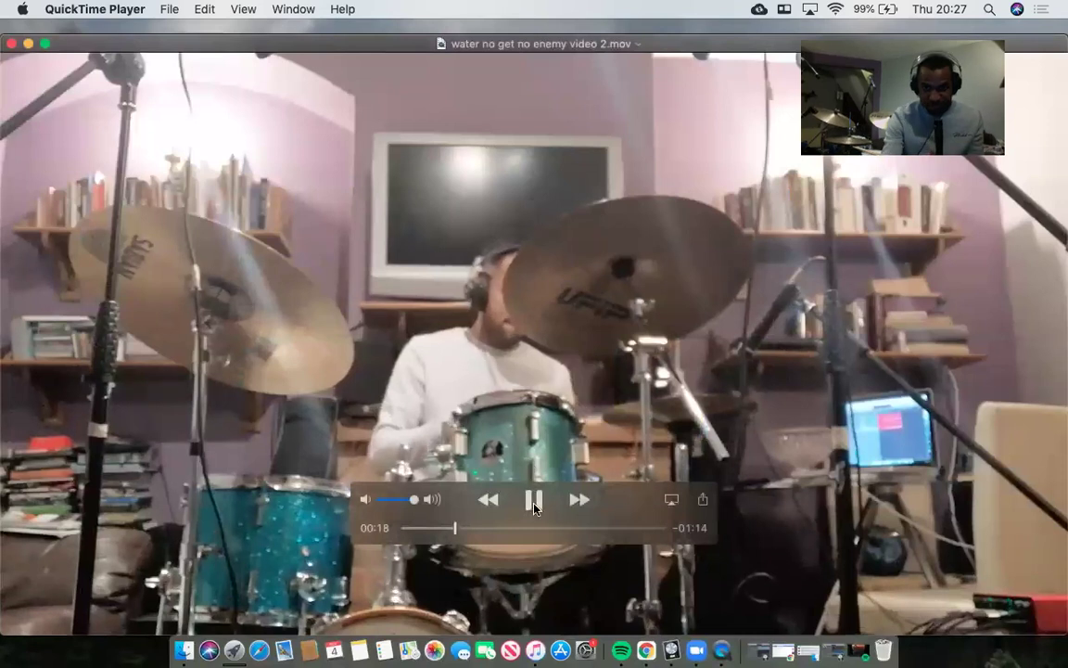